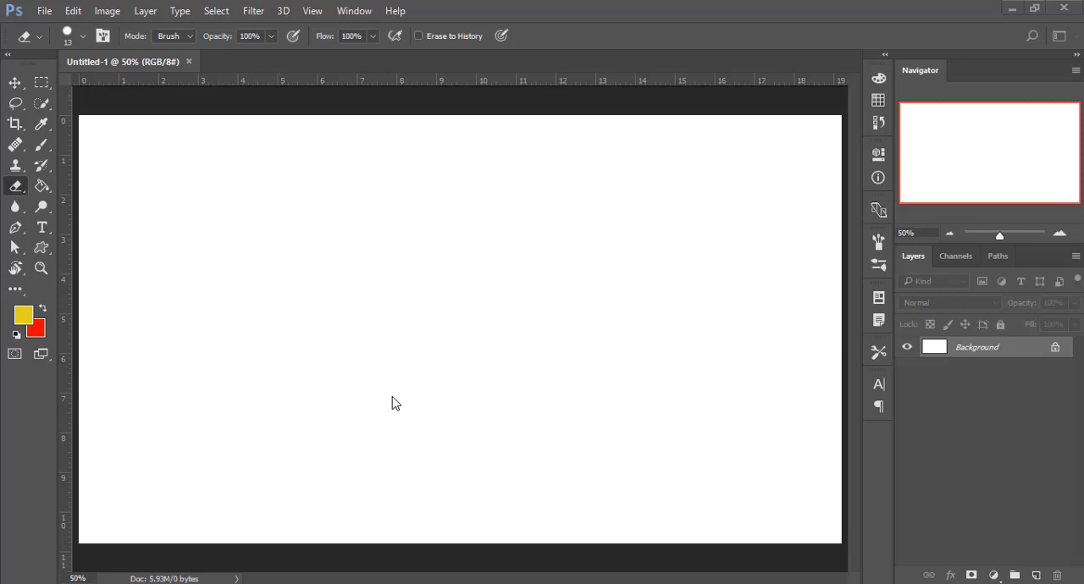
click(46, 171)
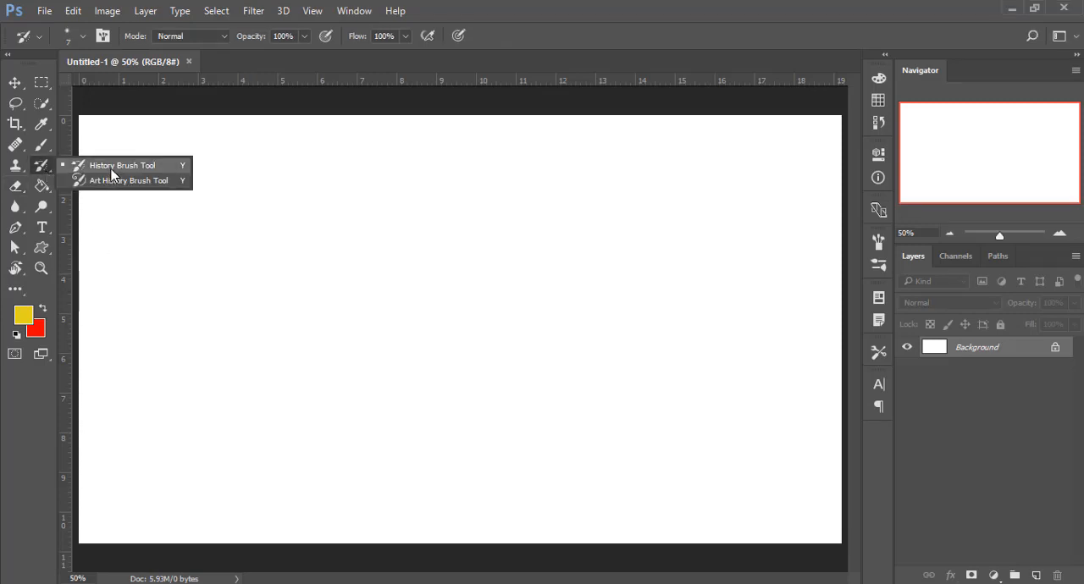
click(37, 165)
click(19, 173)
click(19, 174)
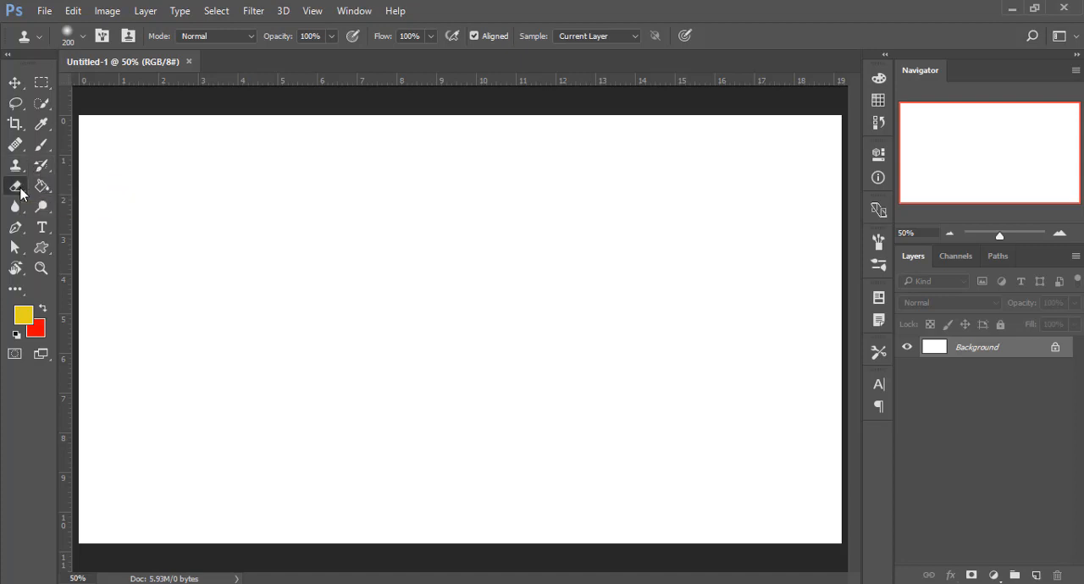
- Activate the standard Eraser Tool from the eraser tool group
click(20, 189)
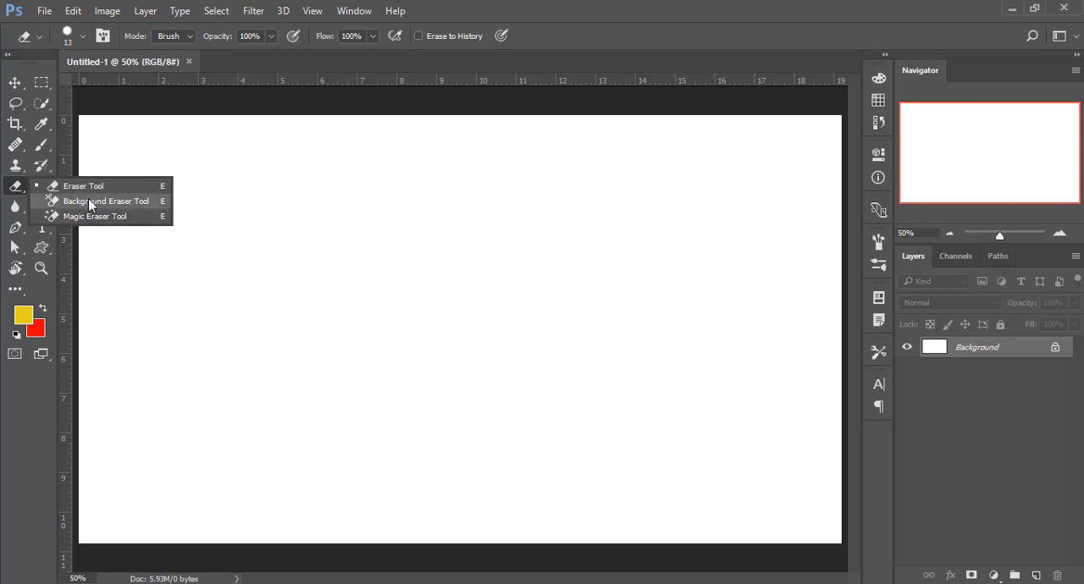
click(13, 191)
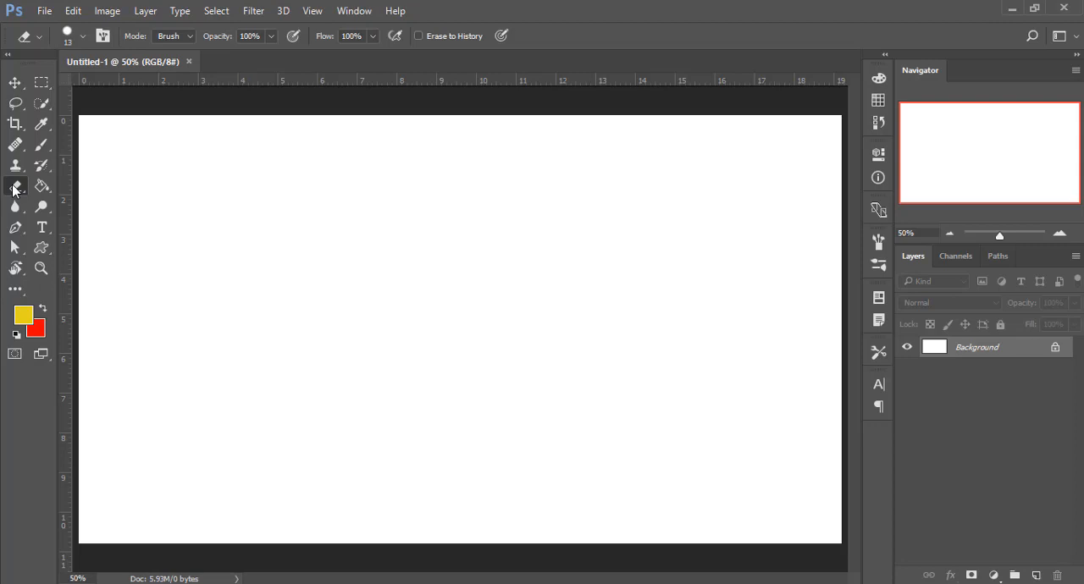
right_click(14, 188)
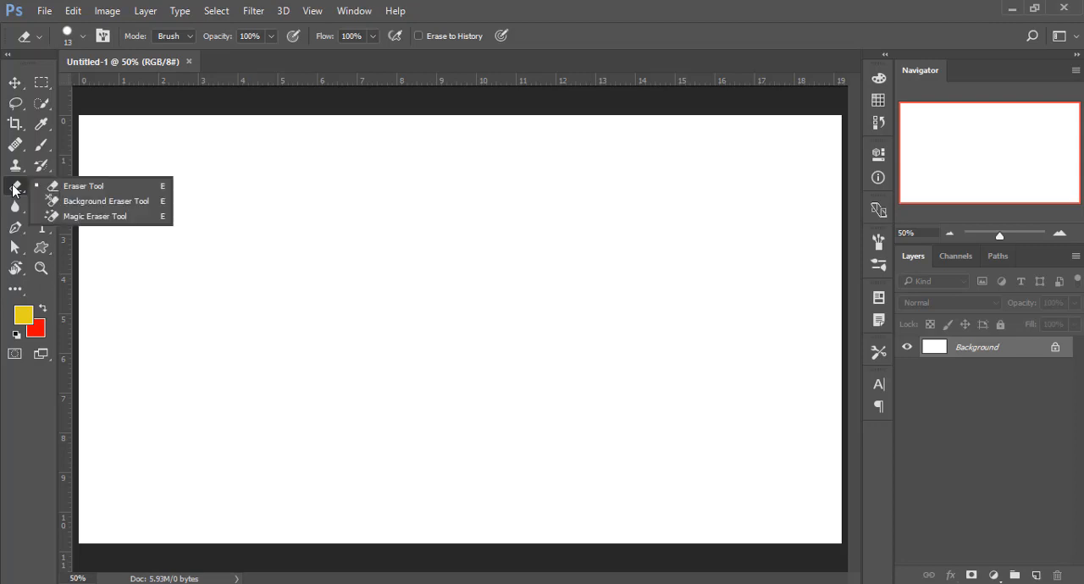
click(88, 188)
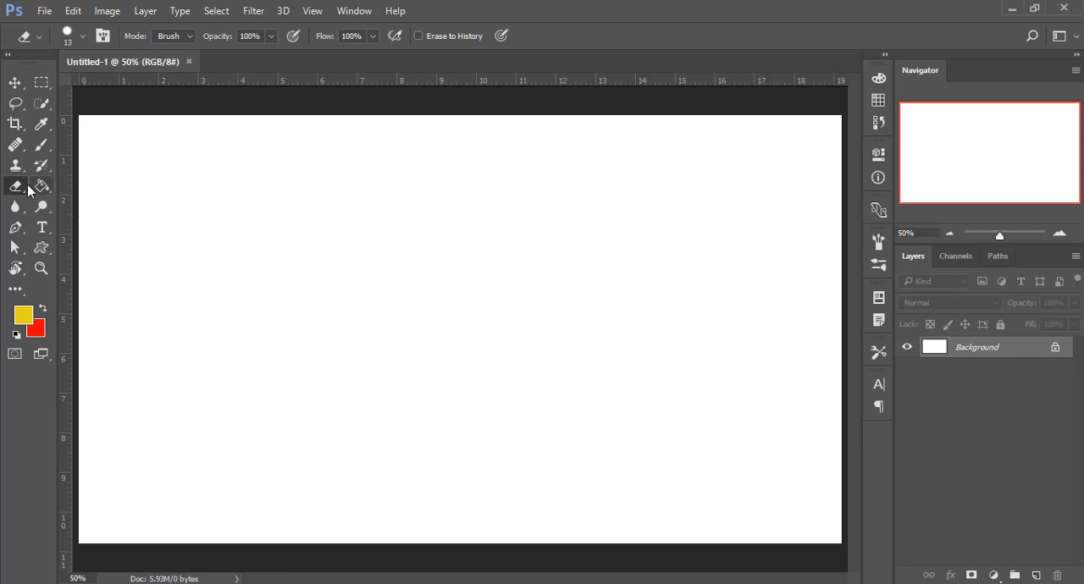
- Open the image 800x-1.jpg from the Images folder
click(45, 10)
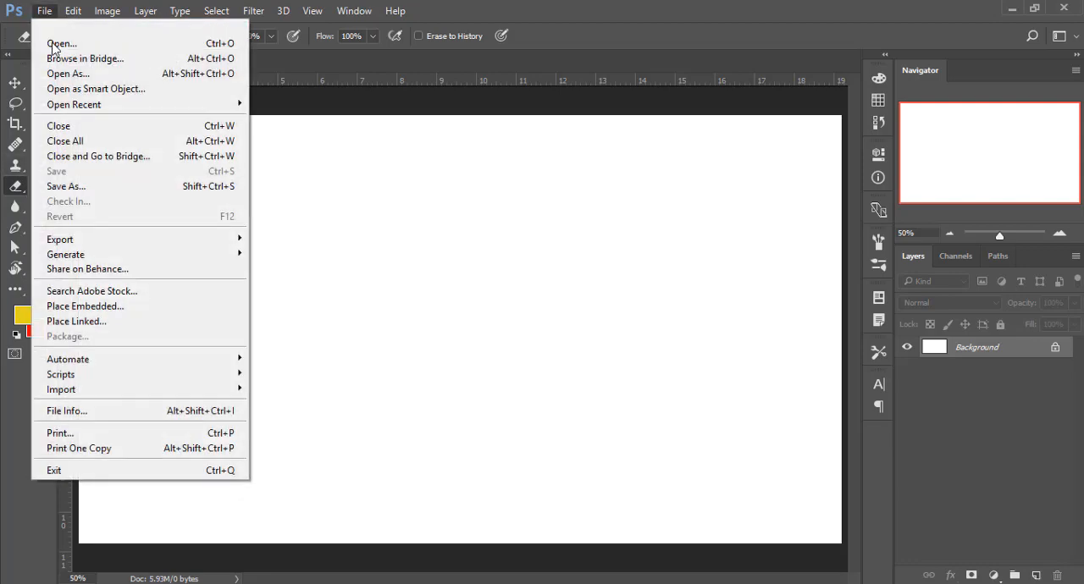
click(59, 44)
click(805, 166)
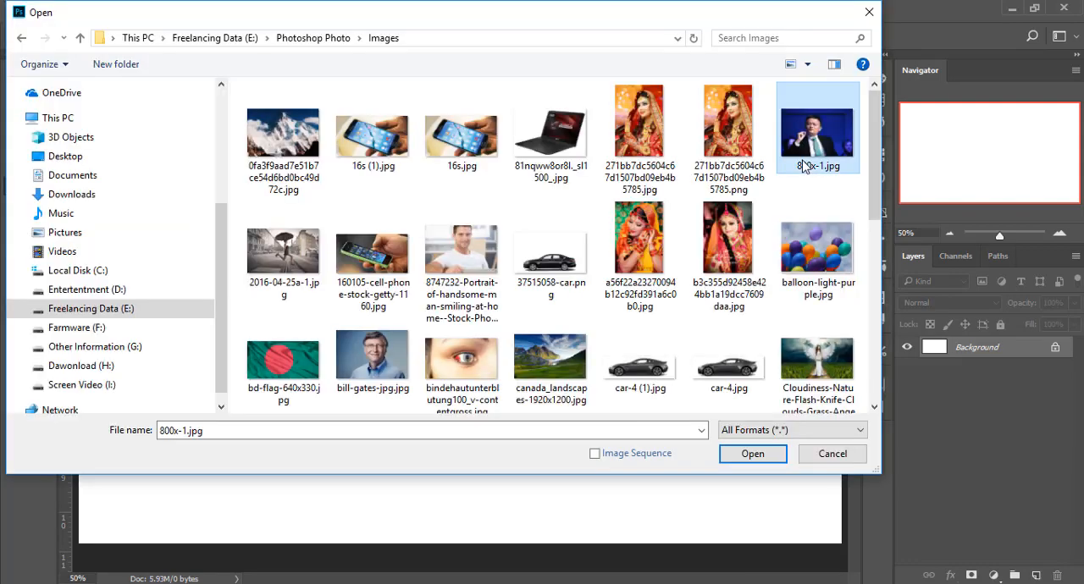
click(756, 457)
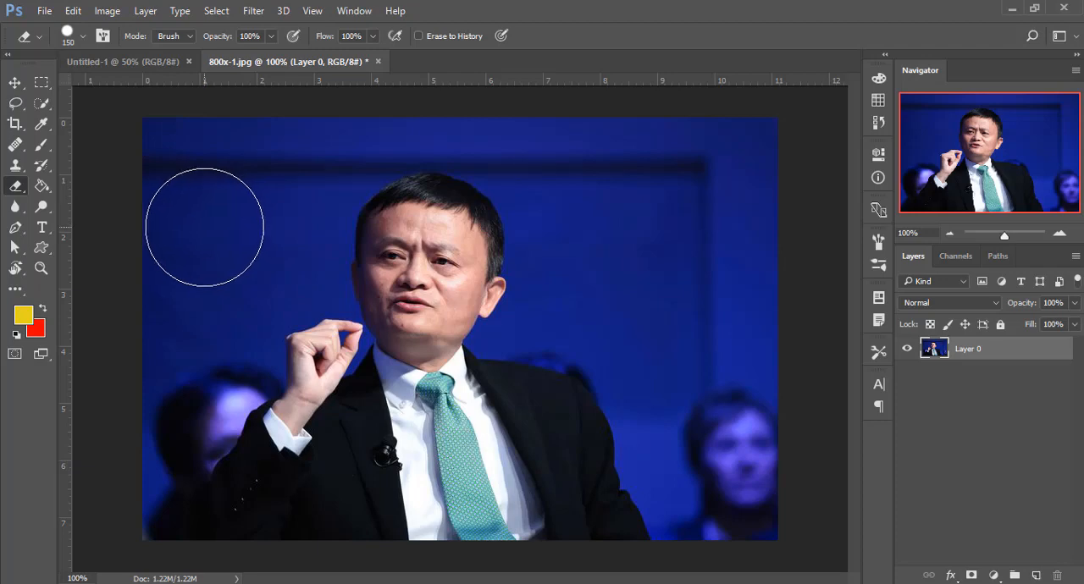
- Erase the blue background to the left of the man using a 150 px soft round eraser with 0% hardness
click(15, 186)
click(75, 36)
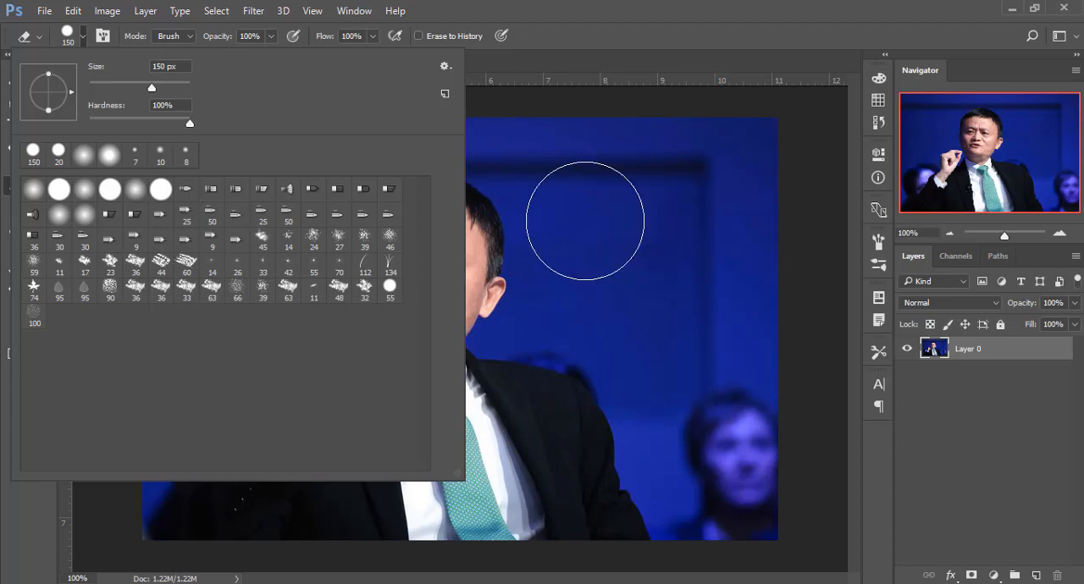
click(33, 189)
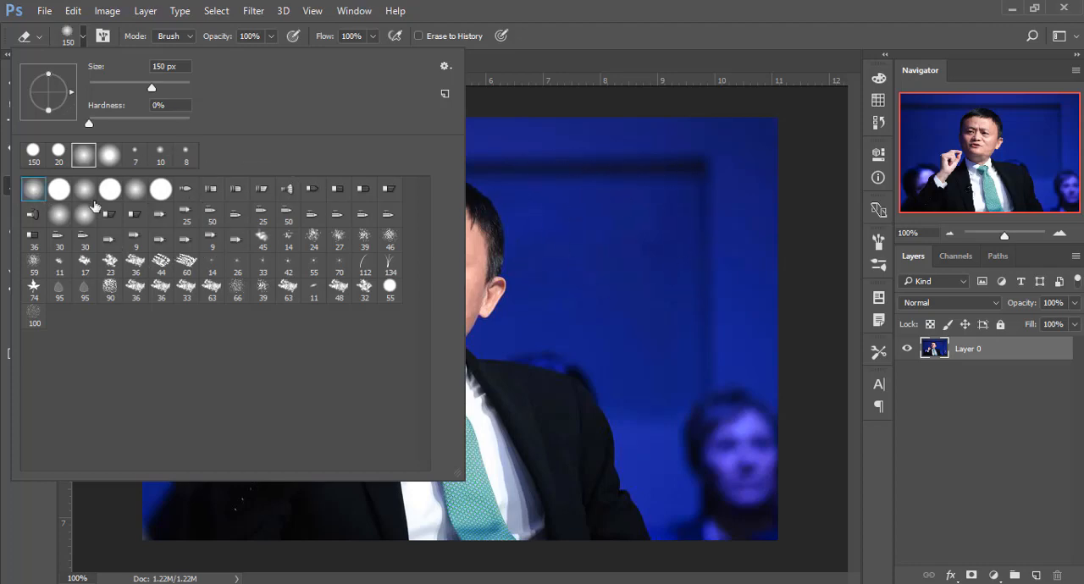
click(611, 7)
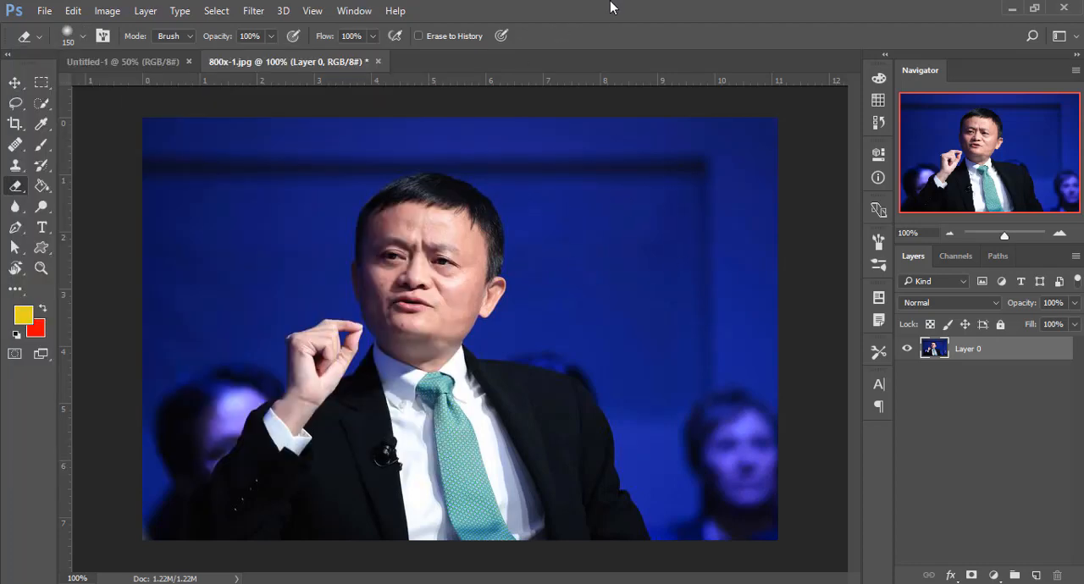
click(178, 37)
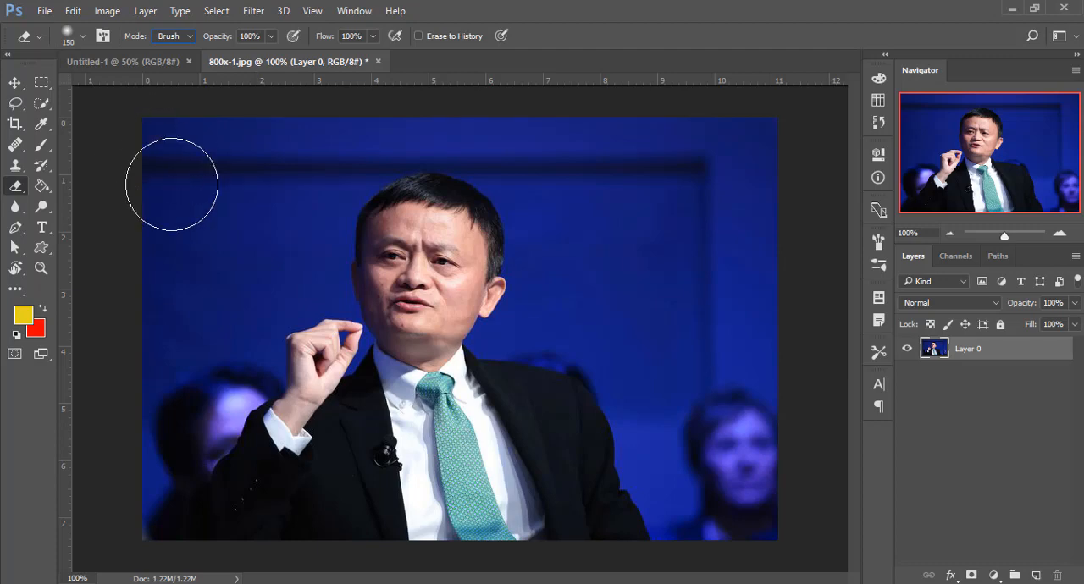
mouse_move(172, 183)
mouse_down()
mouse_move(193, 202)
mouse_move(283, 146)
mouse_move(257, 163)
mouse_move(232, 225)
mouse_move(177, 264)
mouse_move(212, 258)
mouse_move(154, 378)
mouse_move(197, 280)
mouse_up()
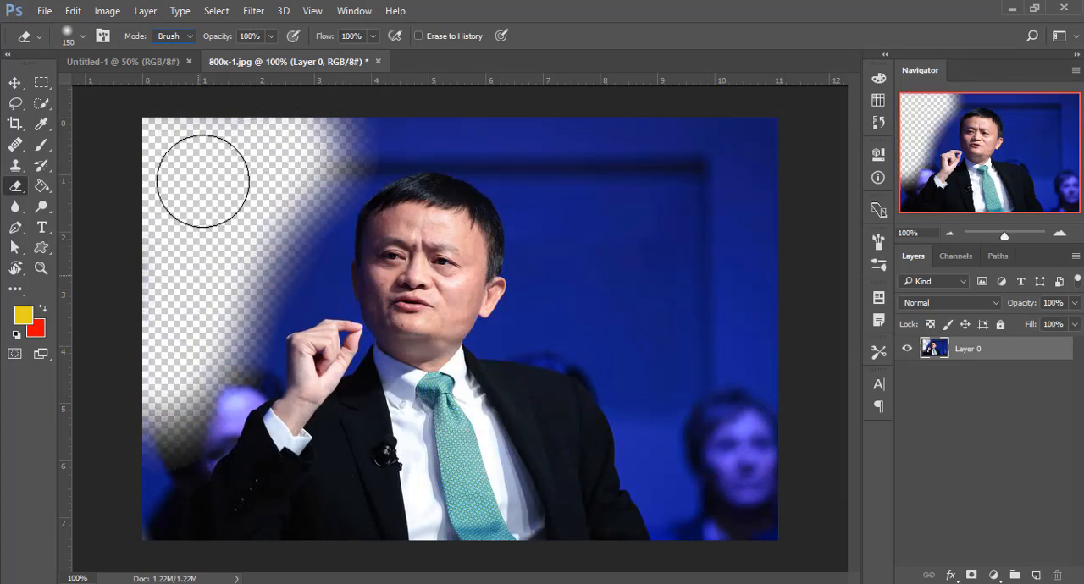
- Switch the eraser to a 150 px hard round brush with 100% hardness
right_click(198, 176)
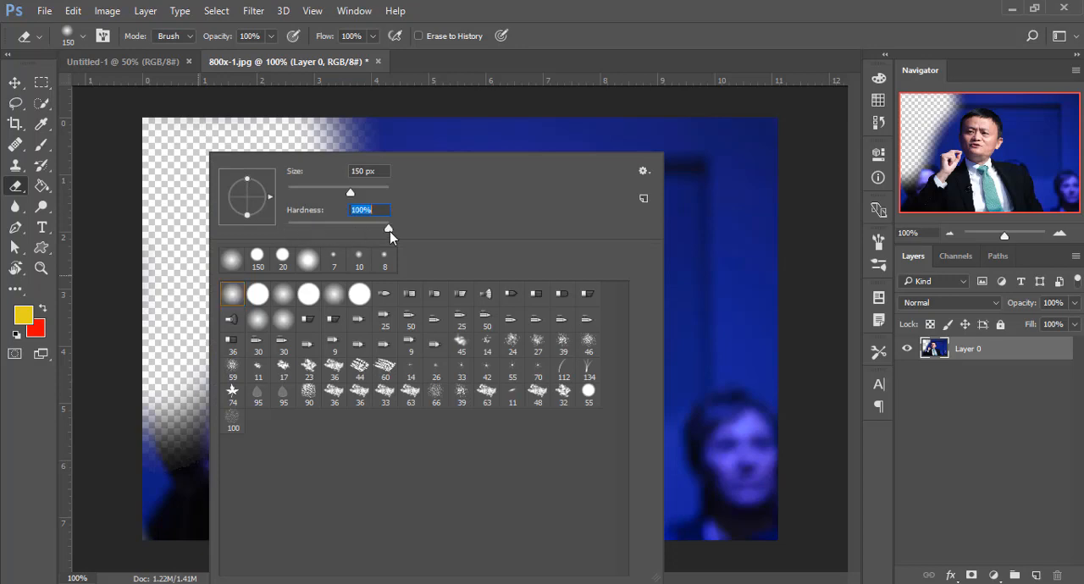
click(257, 298)
click(356, 296)
- Try erasing the background above and to the right of the head with the hard brush, and undo the strokes
click(480, 133)
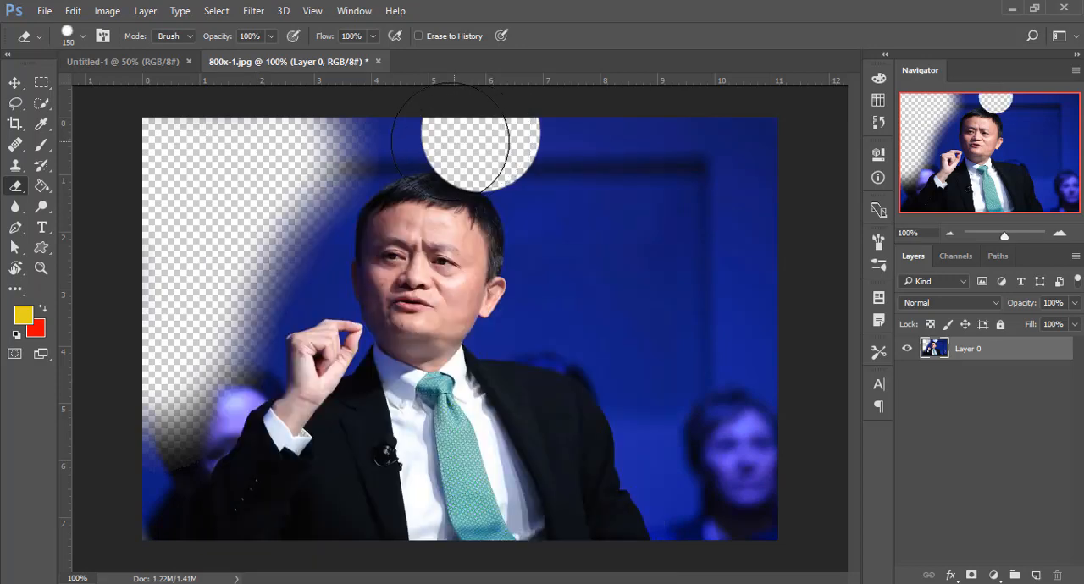
drag(584, 152, 714, 271)
key(ctrl+alt+z)
key(ctrl+alt+z)
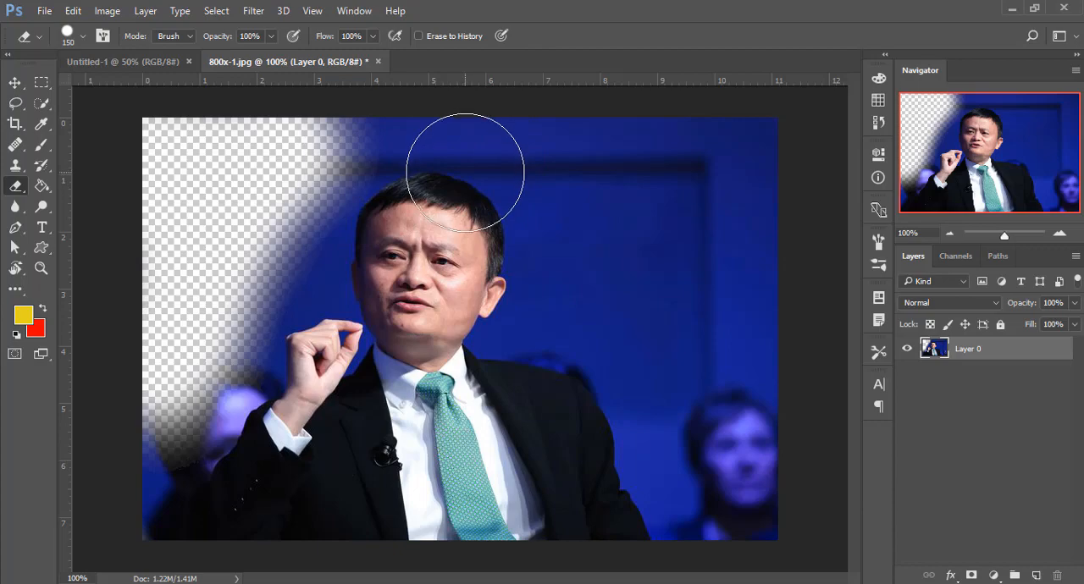
- Erase the background around the head and down toward the raised hand with the hard round eraser reduced to 80 px
key(z)
drag(438, 163, 467, 177)
key(e)
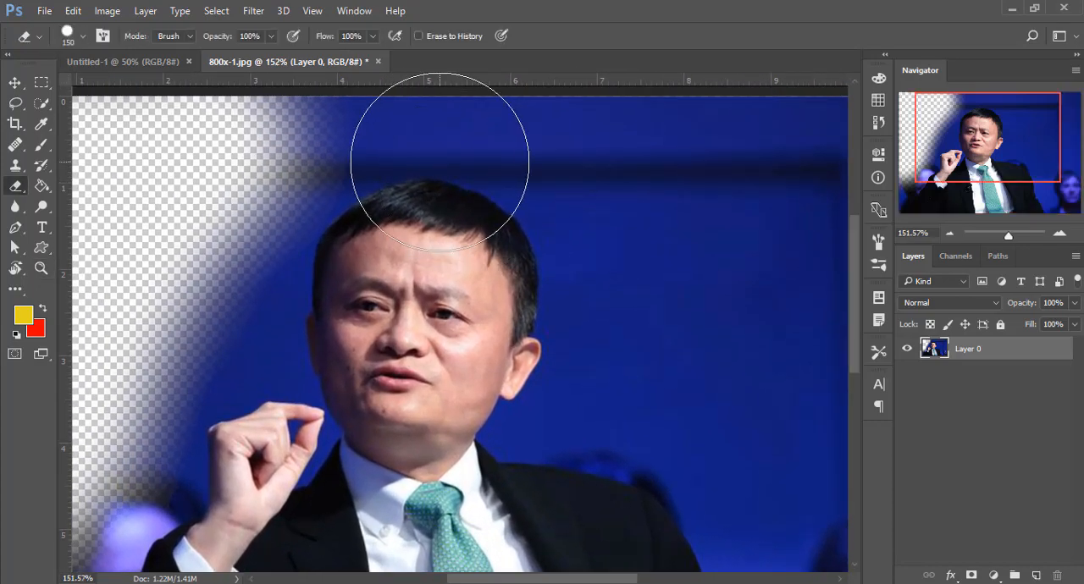
drag(411, 152, 415, 192)
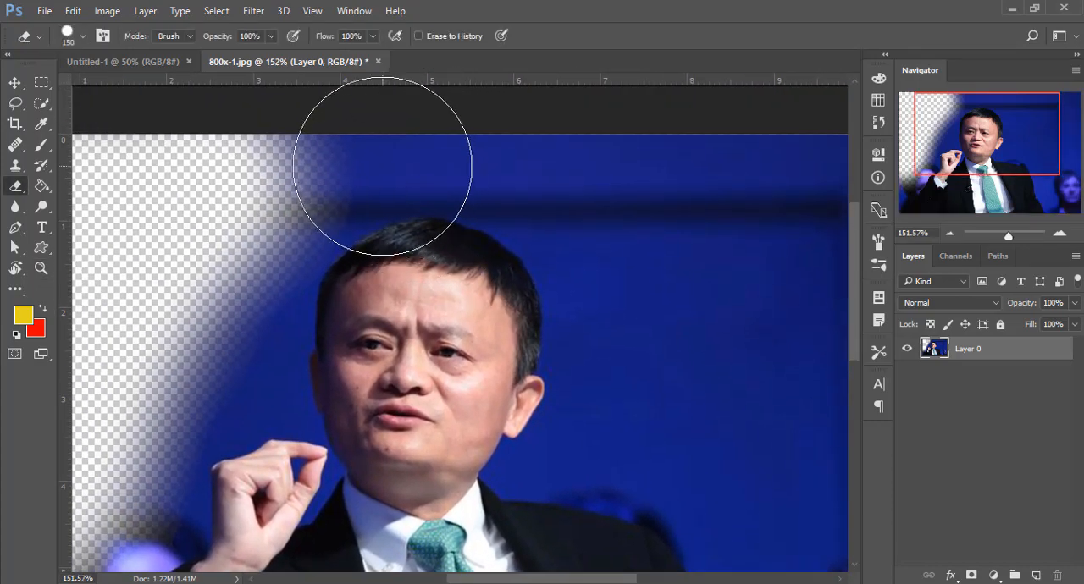
key(bracketleft)
key(bracketleft)
key(bracketleft)
key(bracketleft)
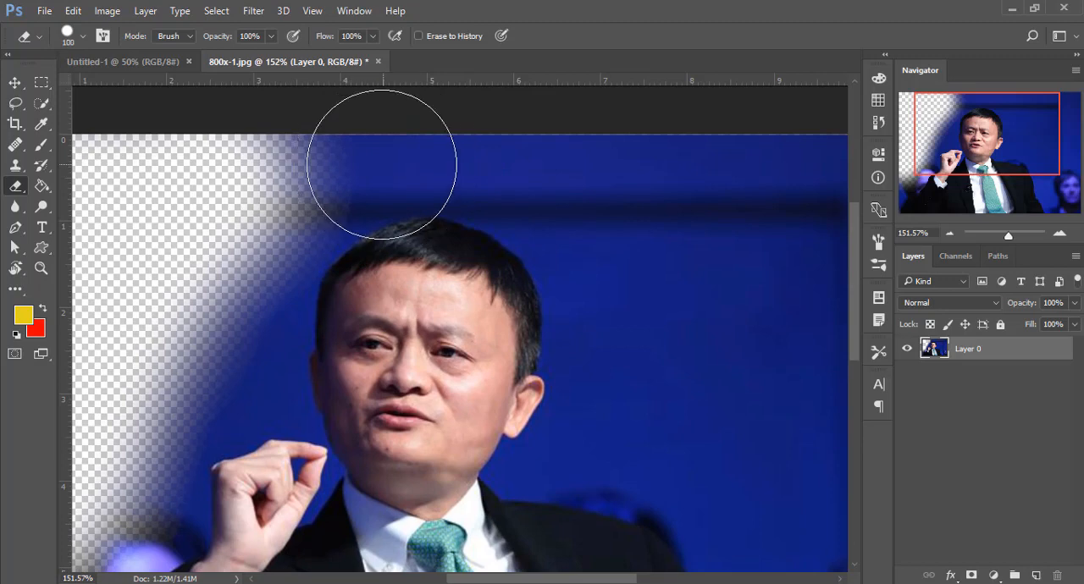
mouse_move(340, 178)
mouse_down()
mouse_move(442, 160)
mouse_move(370, 162)
mouse_move(512, 185)
mouse_move(555, 227)
mouse_move(592, 290)
mouse_move(586, 209)
mouse_move(505, 165)
mouse_move(526, 176)
mouse_move(431, 183)
mouse_move(459, 165)
mouse_move(526, 174)
mouse_move(588, 220)
mouse_move(625, 287)
mouse_move(547, 206)
mouse_move(479, 171)
mouse_move(387, 159)
mouse_move(347, 166)
mouse_move(283, 229)
mouse_move(260, 305)
mouse_move(255, 297)
mouse_move(224, 404)
mouse_up()
key(ctrl+z)
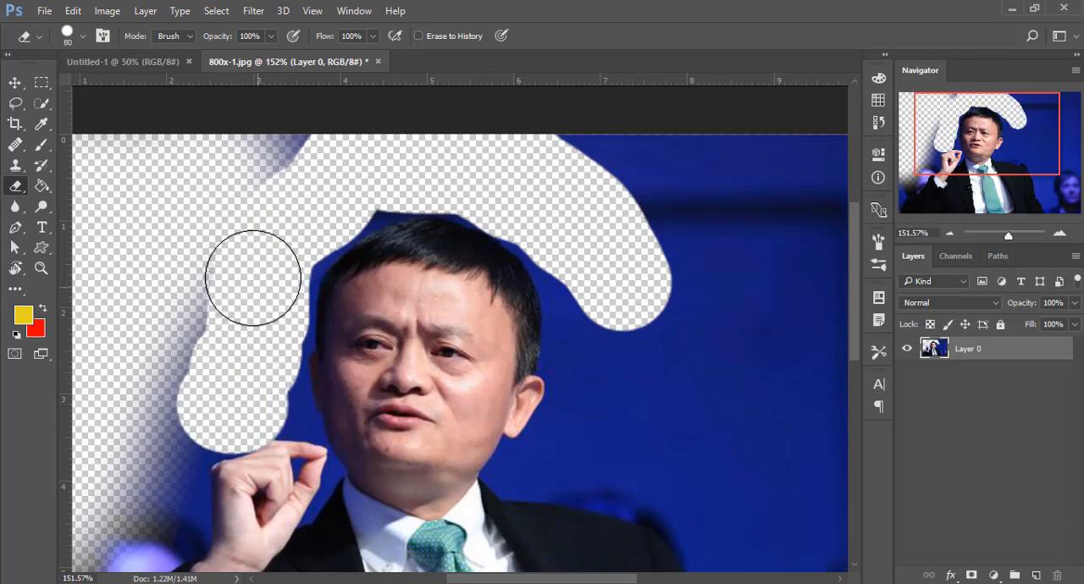
- Erase more background at the upper right and along the man's left-hand outline with an 80 px soft round eraser at 0% hardness
key(z)
drag(414, 325, 353, 332)
key(e)
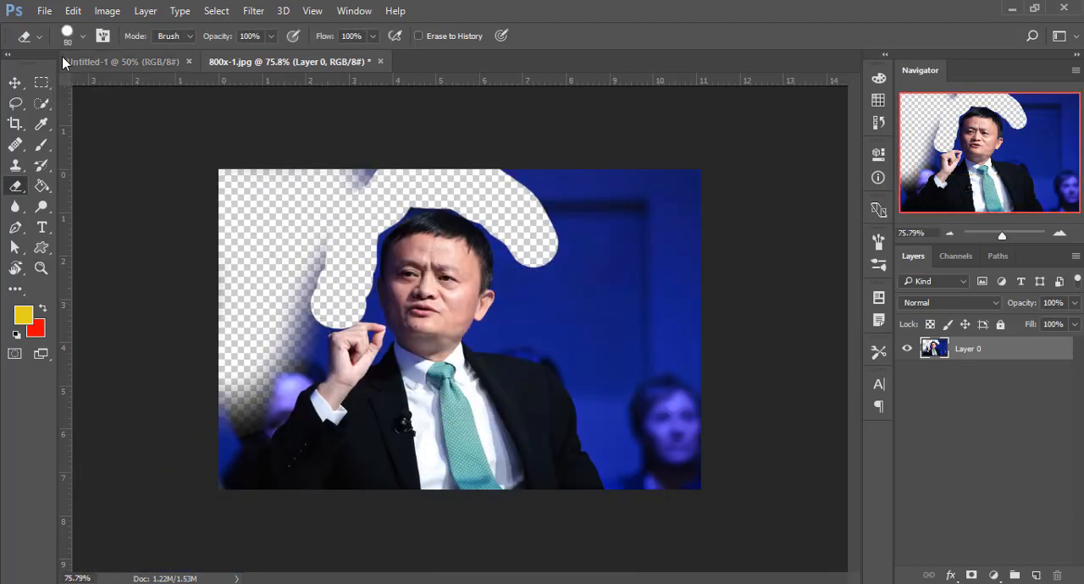
click(80, 36)
click(162, 189)
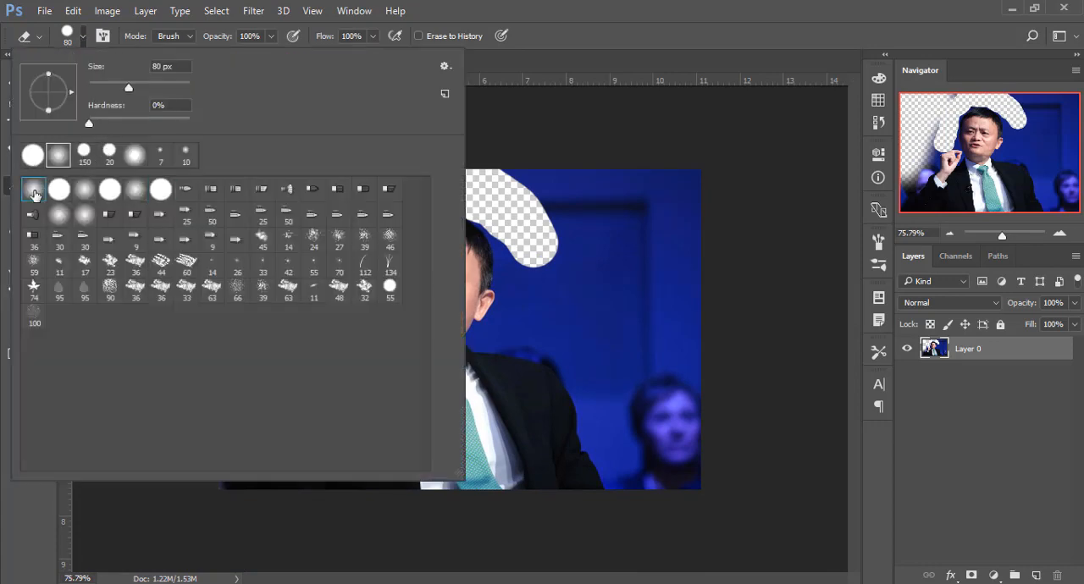
click(624, 239)
drag(633, 268, 480, 160)
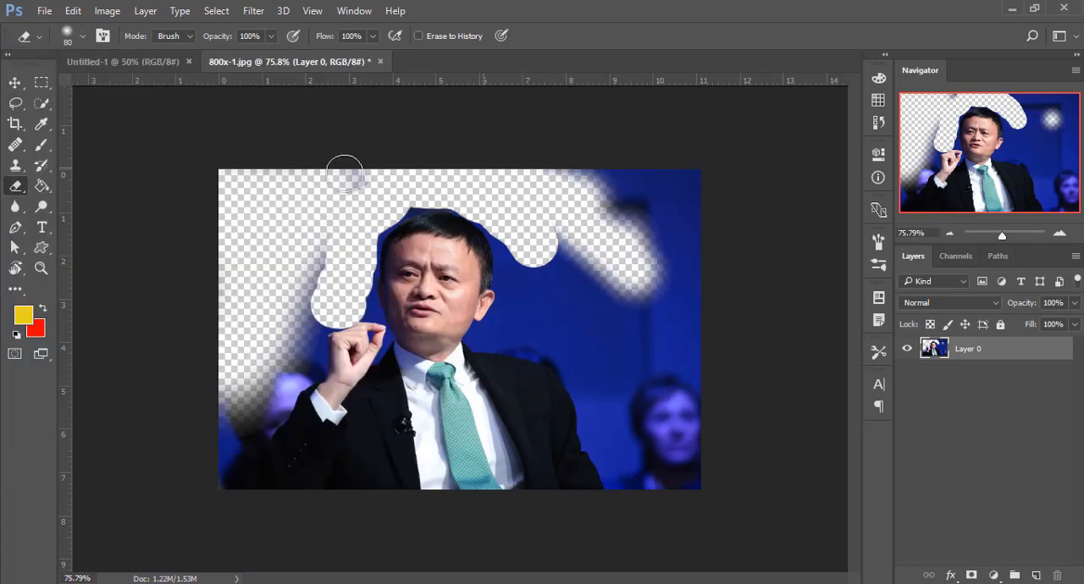
mouse_move(347, 258)
mouse_down()
mouse_move(337, 301)
mouse_move(284, 347)
mouse_move(311, 363)
mouse_move(297, 391)
mouse_move(258, 421)
mouse_move(275, 412)
mouse_move(303, 349)
mouse_move(230, 458)
mouse_move(241, 398)
mouse_move(215, 433)
mouse_move(276, 384)
mouse_move(339, 262)
mouse_move(357, 279)
mouse_up()
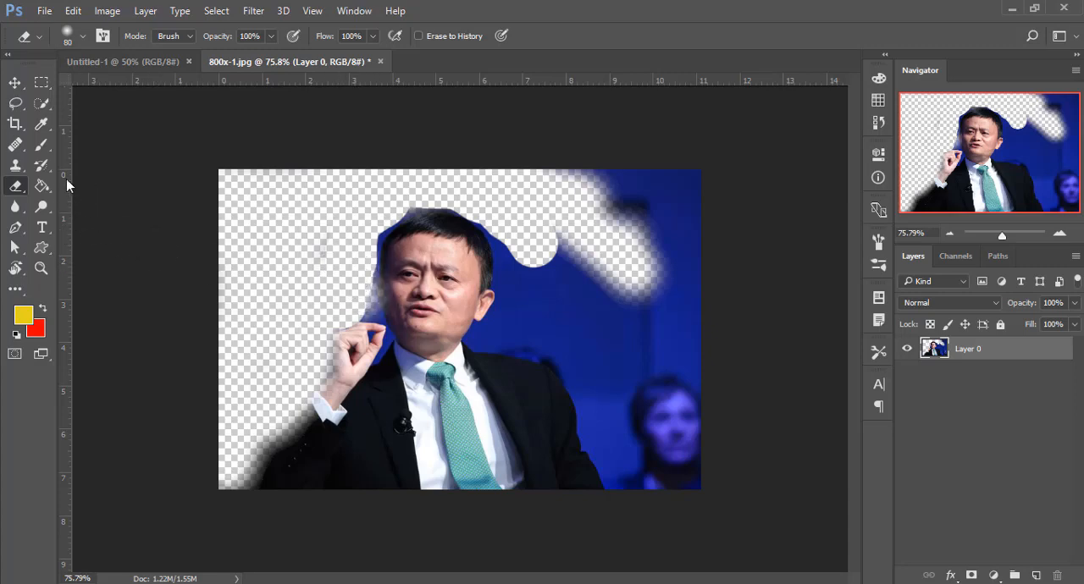
- Restore the edge of the raised arm's jacket sleeve with the History Brush enlarged to 70 px
drag(41, 165, 119, 170)
click(118, 167)
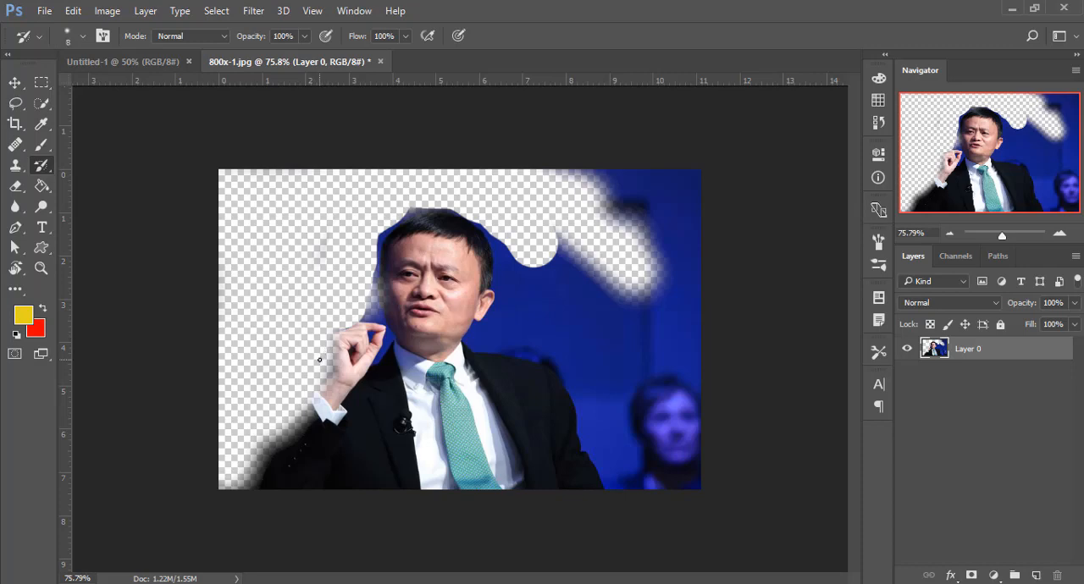
key(bracketright)
key(bracketright)
key(bracketright)
mouse_move(328, 383)
mouse_down()
mouse_move(310, 432)
mouse_move(320, 409)
mouse_move(272, 456)
mouse_move(258, 478)
mouse_up()
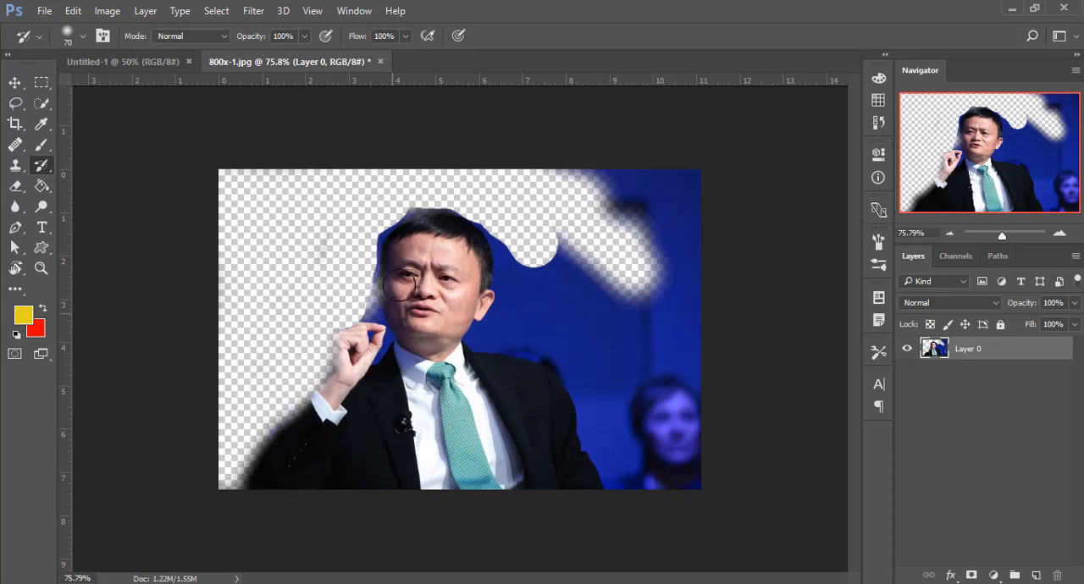
- Erase across the man's face, hand and shoulders and the background to the right with the 80 px soft eraser
click(15, 186)
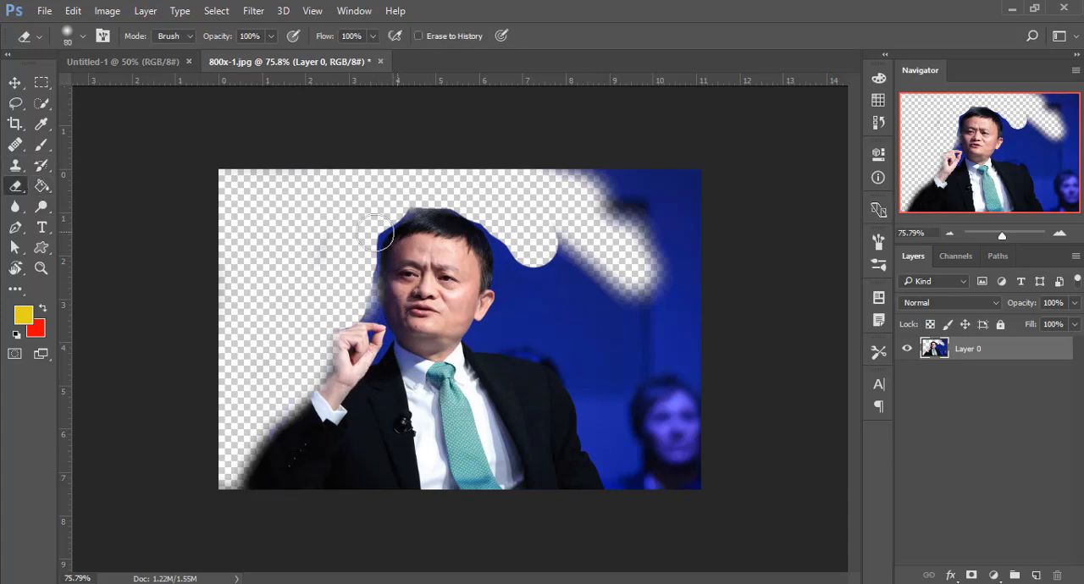
mouse_move(376, 233)
mouse_down()
mouse_move(524, 268)
mouse_move(547, 300)
mouse_move(571, 253)
mouse_move(336, 262)
mouse_move(334, 317)
mouse_move(504, 338)
mouse_move(435, 385)
mouse_move(460, 378)
mouse_move(429, 378)
mouse_move(355, 434)
mouse_move(419, 345)
mouse_up()
- Paint back the man's jacket, raised hand and head with the History Brush enlarged to 150 px, and return to the Eraser Tool
click(42, 165)
key(])
drag(381, 388, 390, 414)
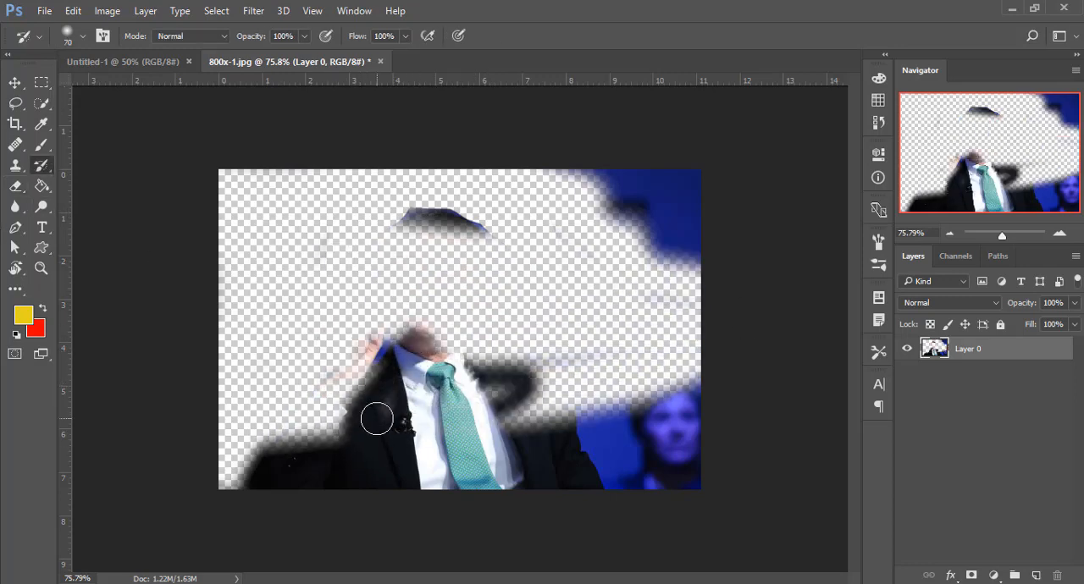
key(bracketright)
key(bracketright)
key(bracketright)
key(bracketright)
mouse_move(373, 366)
mouse_down()
mouse_move(368, 404)
mouse_move(315, 448)
mouse_move(321, 458)
mouse_move(351, 429)
mouse_move(440, 262)
mouse_move(416, 317)
mouse_move(398, 273)
mouse_move(415, 264)
mouse_move(409, 254)
mouse_move(444, 263)
mouse_move(427, 254)
mouse_move(415, 279)
mouse_up()
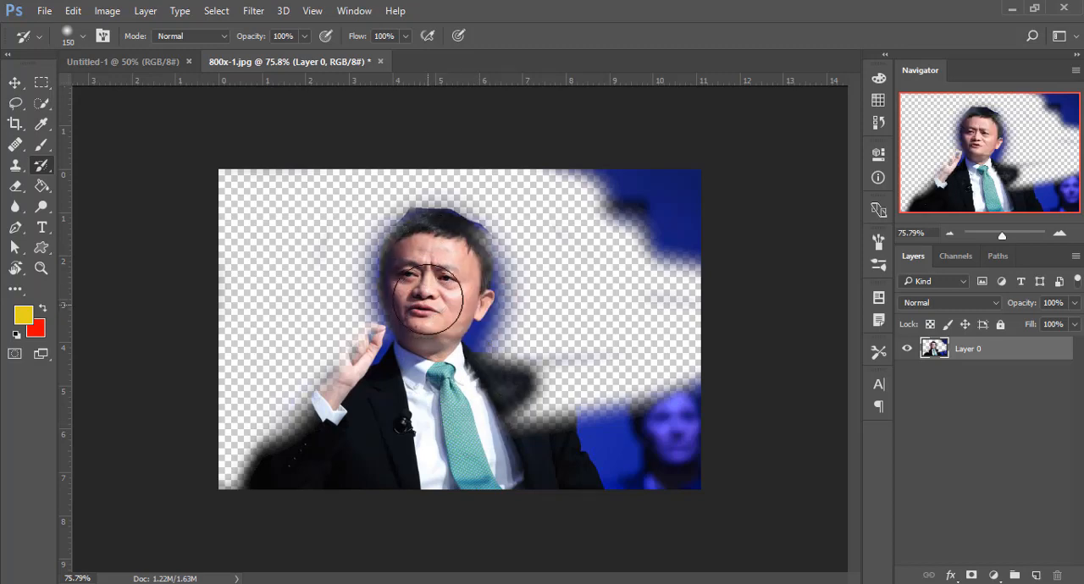
key(e)
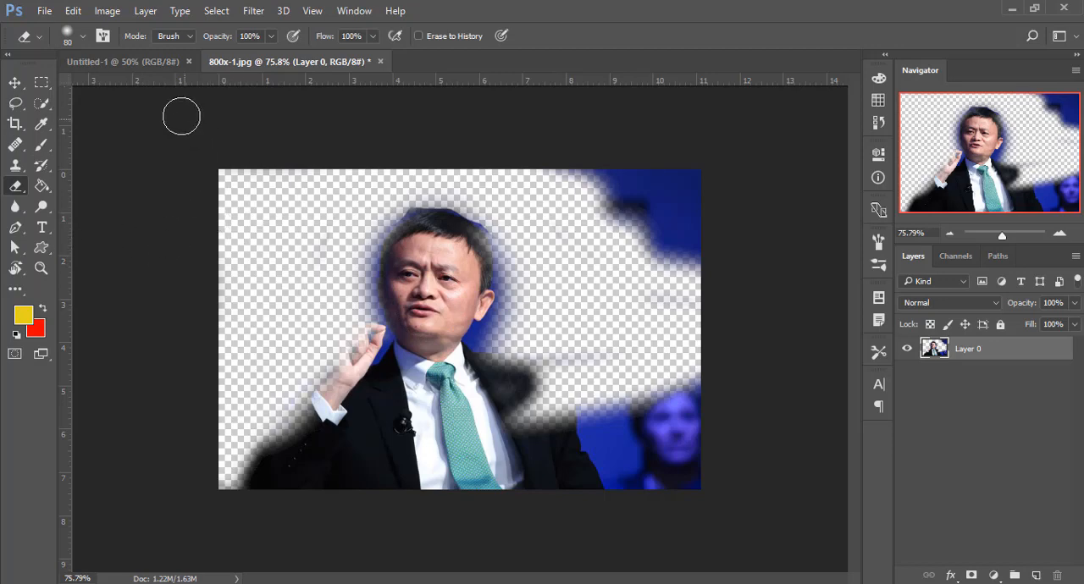
- Open the image canada_landscapes-1920x1200.jpg from the Images folder
click(42, 11)
click(51, 45)
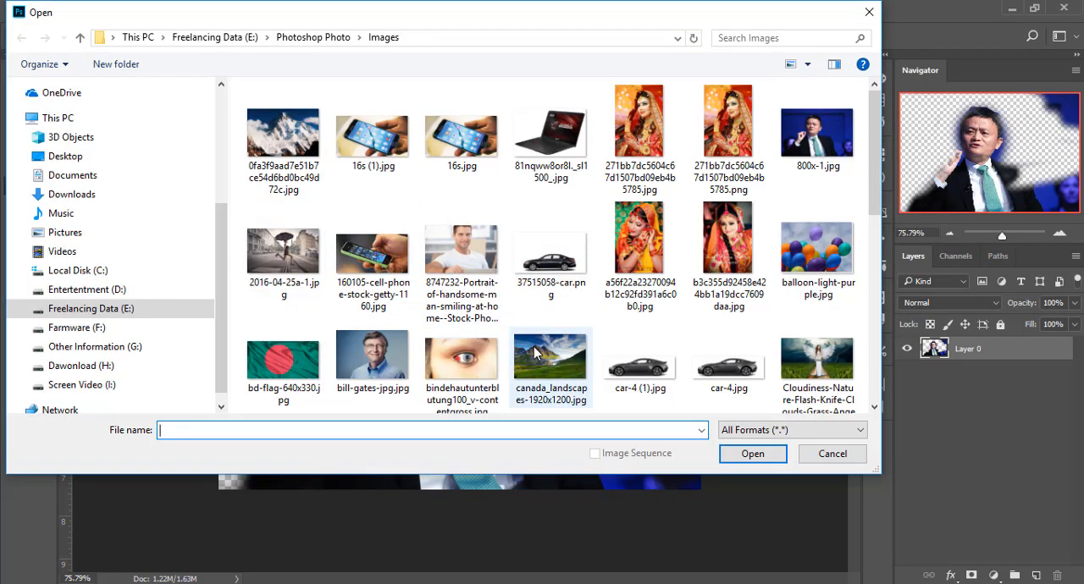
click(535, 354)
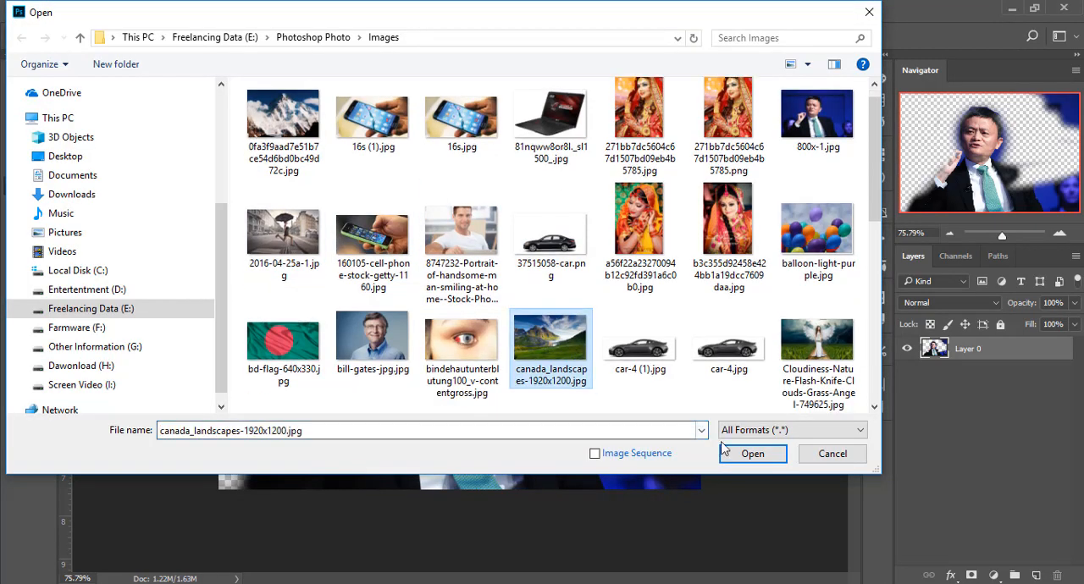
click(753, 455)
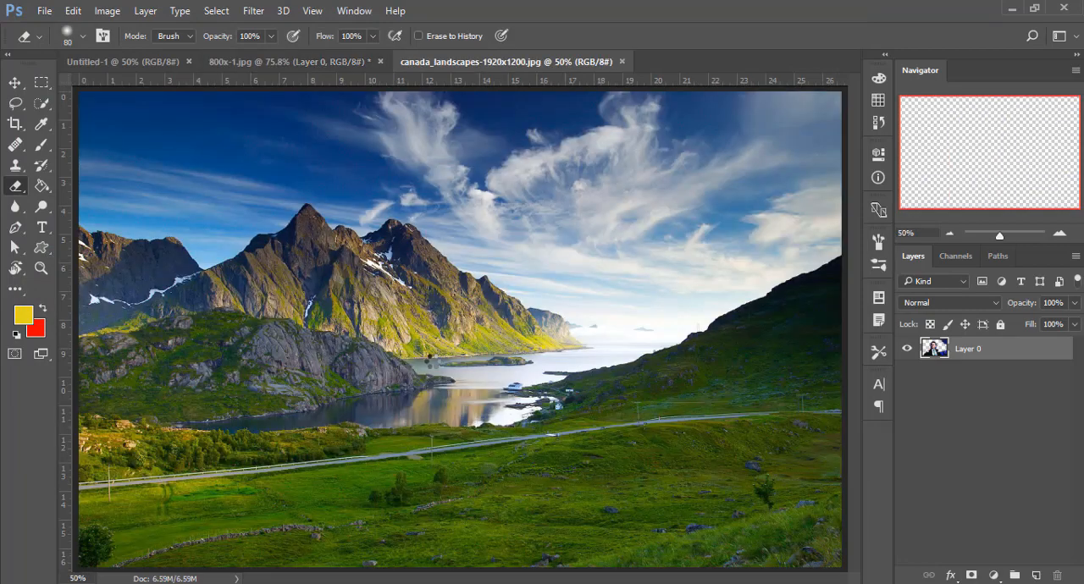
key(ctrl+space)
mouse_move(475, 326)
mouse_down()
mouse_move(454, 310)
mouse_move(466, 310)
mouse_up()
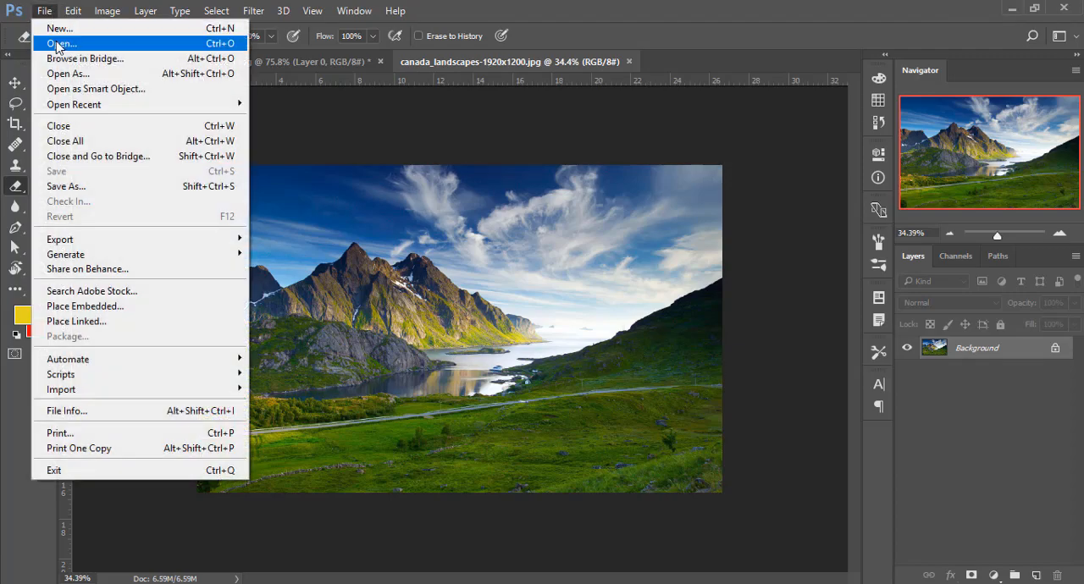
- Place the winged-woman image Cloudiness-Nature-Flash-Knife-Clouds-Grass-Angel-749625 as an embedded object in the landscape document
click(85, 305)
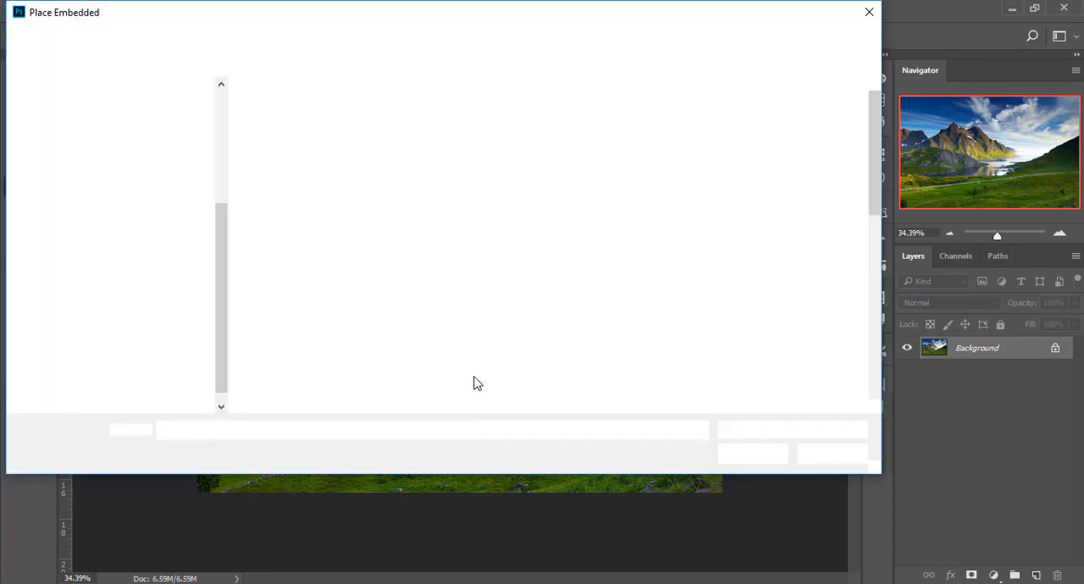
click(817, 372)
click(730, 455)
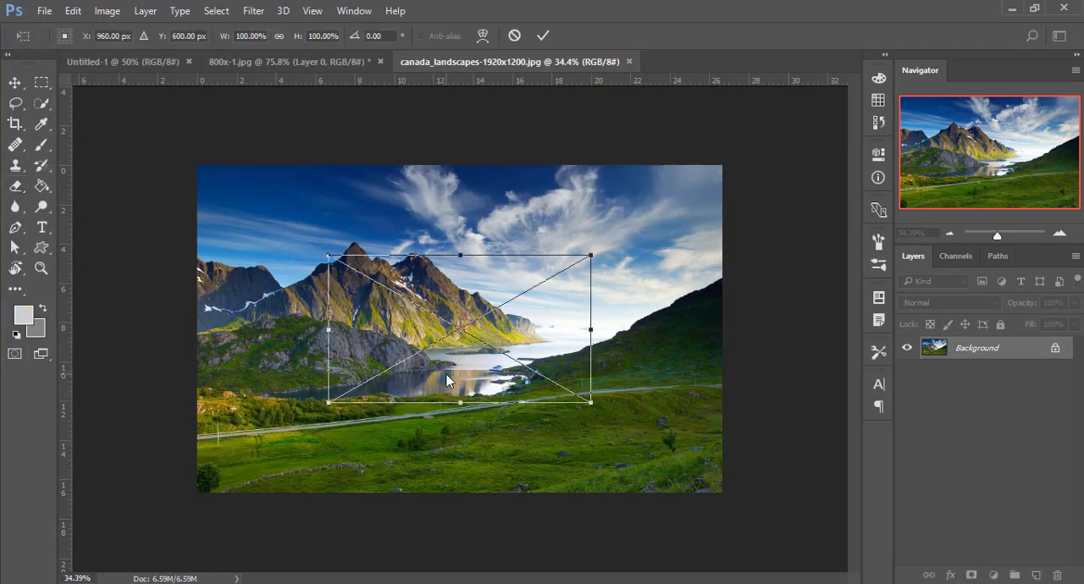
key(Return)
- Move the placed image toward the landscape's right side and scale it proportionally to about 122%
key(z)
click(463, 303)
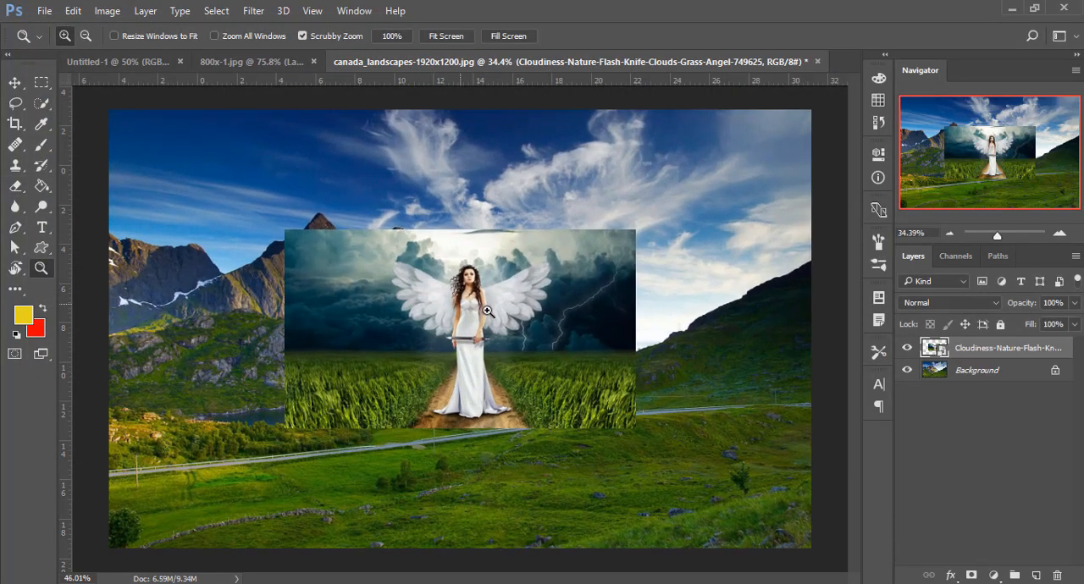
key(v)
drag(605, 290, 706, 234)
drag(254, 235, 269, 263)
drag(600, 375, 688, 339)
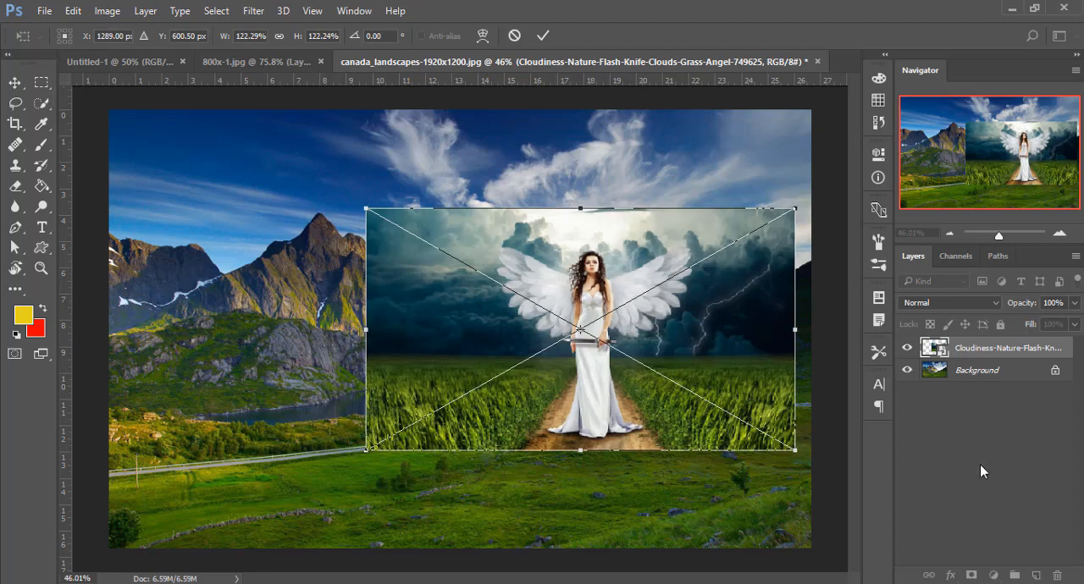
click(543, 36)
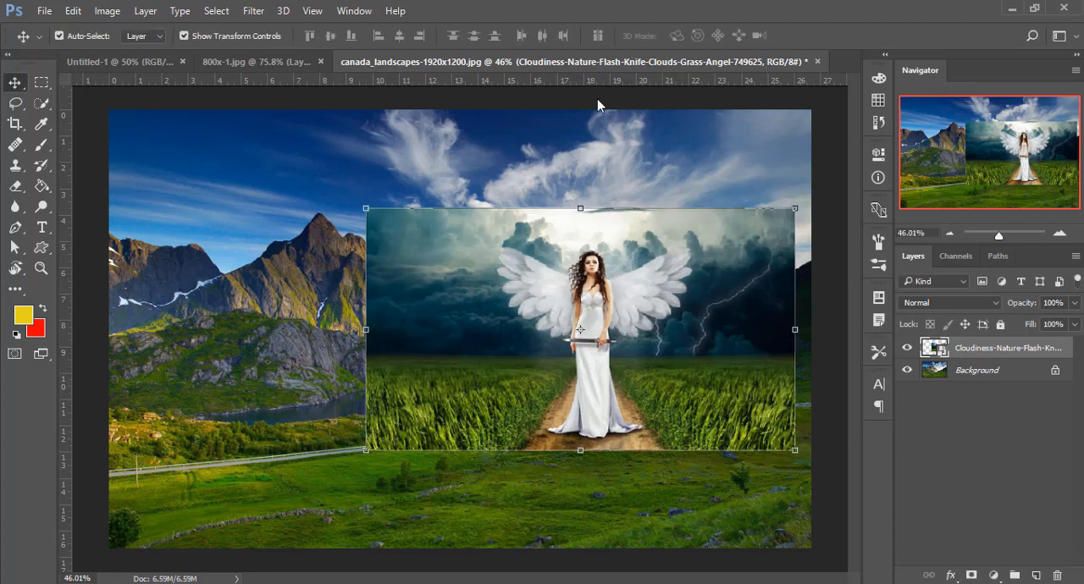
- Rasterize the placed winged-woman layer and deselect it
right_click(982, 356)
click(720, 358)
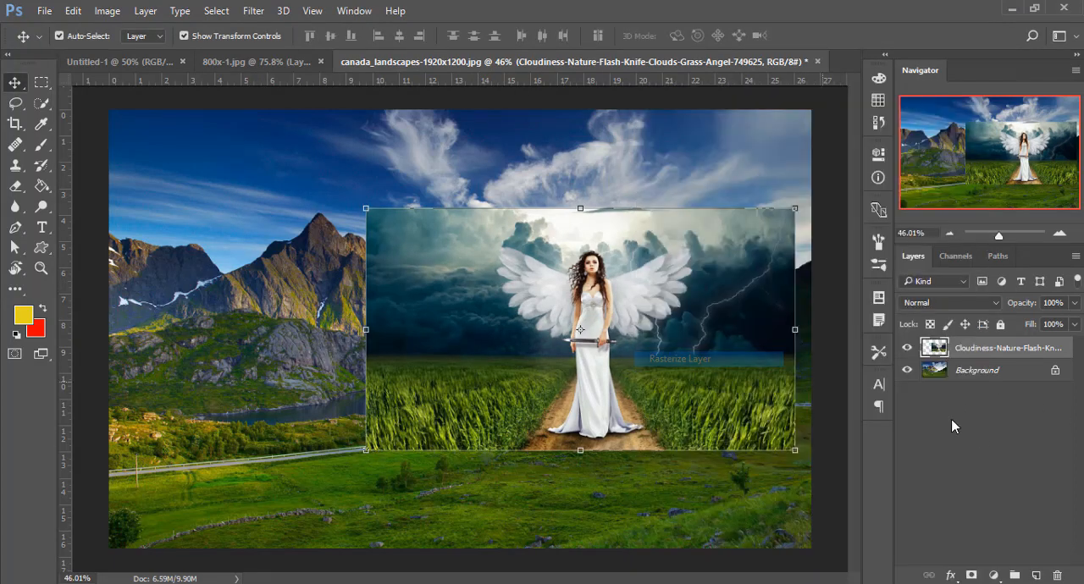
click(634, 329)
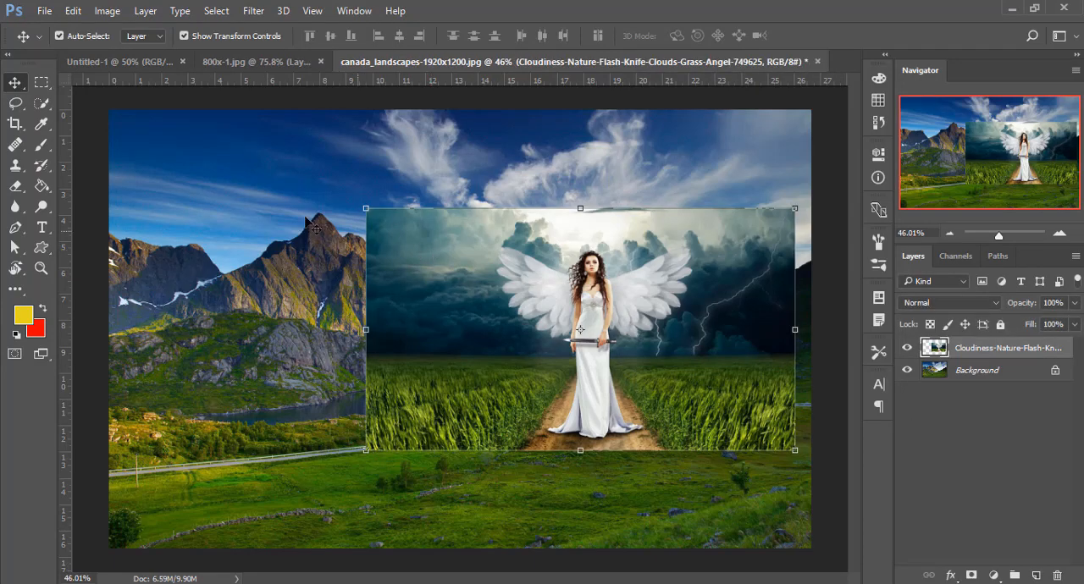
click(490, 144)
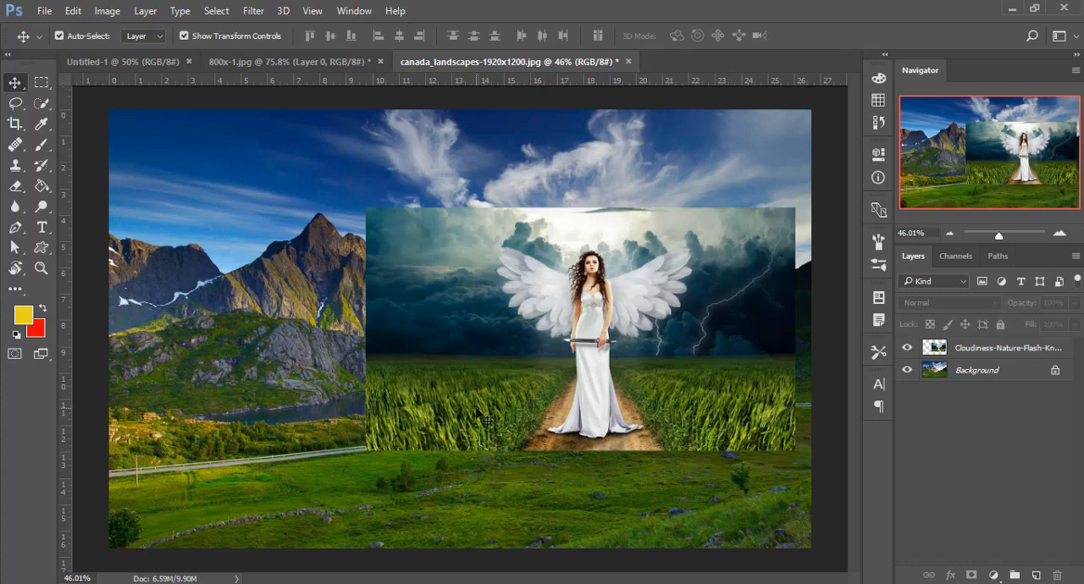
- Erase the rectangular outer areas of the winged-woman layer with a soft eraser enlarged to 400 px at 100% opacity
click(16, 187)
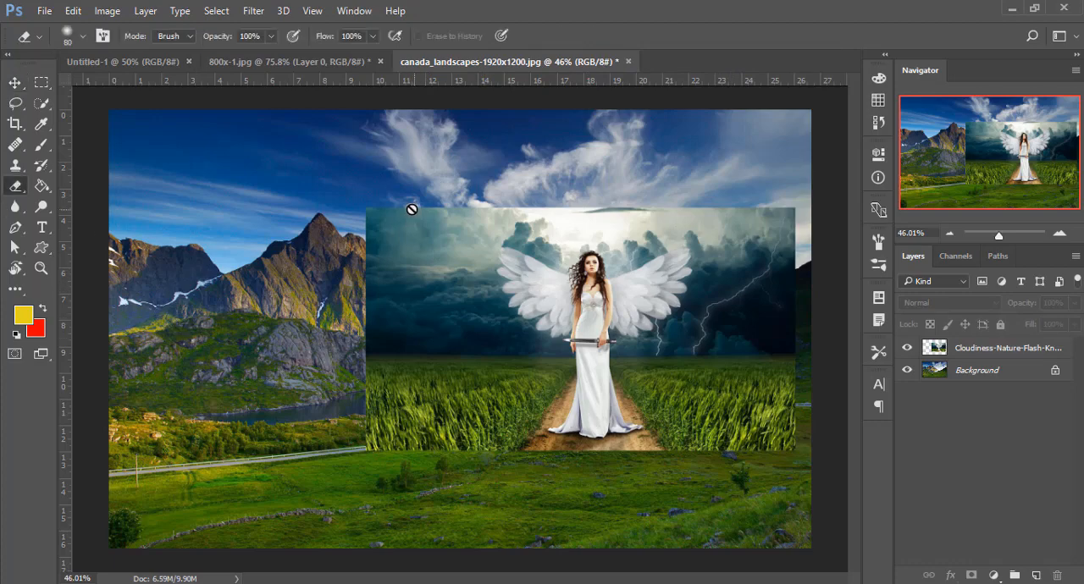
click(945, 353)
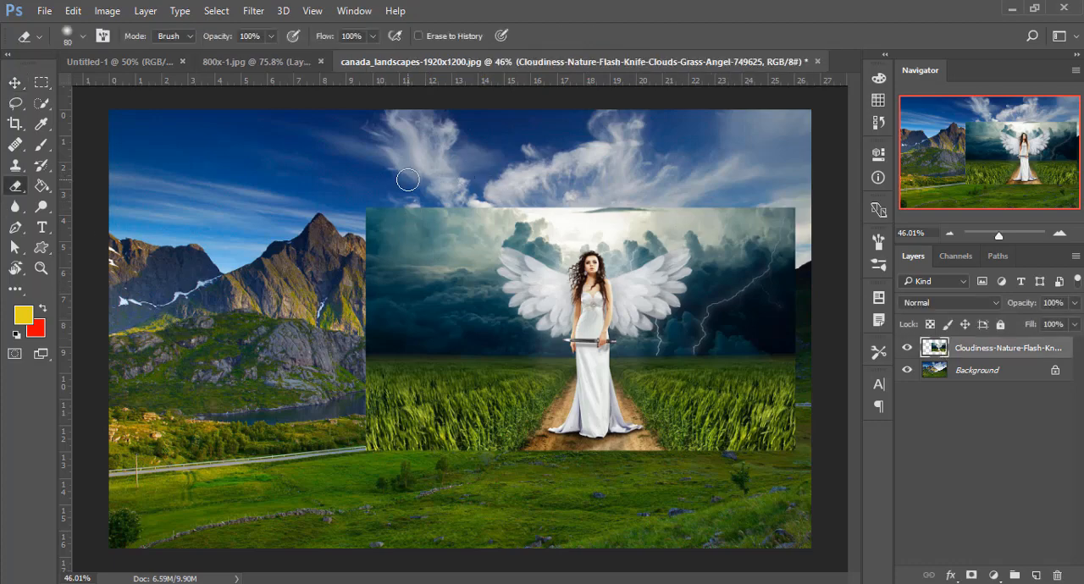
key(bracketright)
key(bracketright)
key(bracketright)
key(bracketright)
mouse_move(406, 202)
mouse_down()
mouse_move(348, 282)
mouse_move(401, 223)
mouse_move(343, 301)
mouse_move(365, 249)
mouse_move(352, 277)
mouse_move(365, 326)
mouse_move(322, 425)
mouse_move(359, 432)
mouse_move(496, 518)
mouse_move(466, 497)
mouse_move(650, 509)
mouse_move(773, 455)
mouse_move(769, 217)
mouse_move(769, 229)
mouse_move(716, 201)
mouse_move(722, 219)
mouse_move(630, 167)
mouse_move(516, 163)
mouse_move(456, 178)
mouse_move(433, 210)
mouse_move(381, 364)
mouse_move(411, 425)
mouse_move(415, 517)
mouse_move(416, 482)
mouse_move(481, 518)
mouse_move(520, 513)
mouse_move(522, 497)
mouse_move(588, 517)
mouse_move(646, 518)
mouse_move(628, 515)
mouse_move(686, 508)
mouse_move(700, 489)
mouse_move(665, 505)
mouse_move(528, 509)
mouse_move(440, 456)
mouse_move(364, 459)
mouse_up()
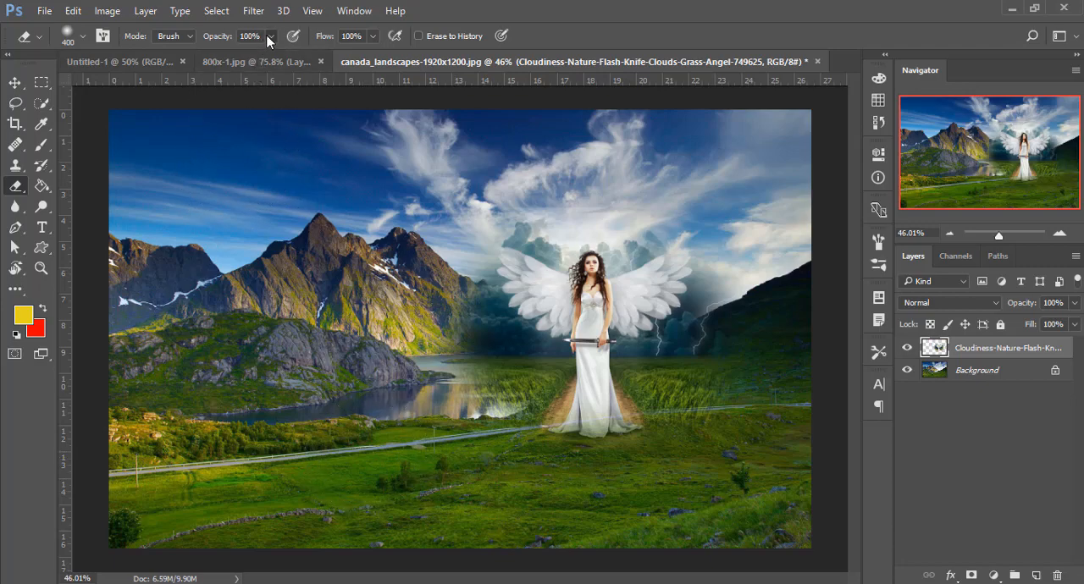
- Fade the remaining storm clouds and grass around the woman with the eraser at 31% opacity, and deselect the layer
drag(222, 63, 220, 64)
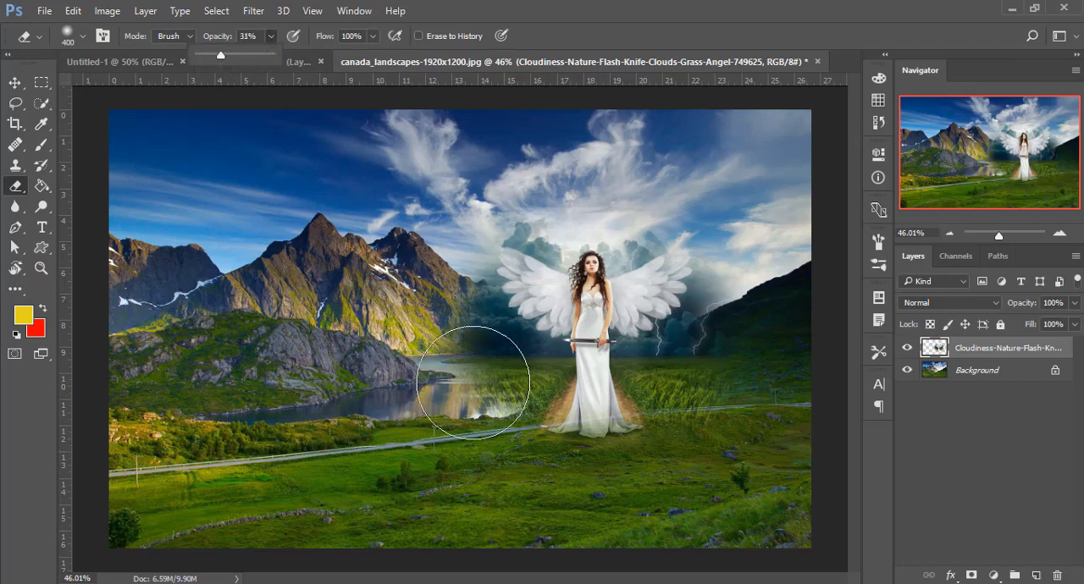
click(466, 366)
drag(484, 324, 496, 375)
drag(676, 347, 584, 400)
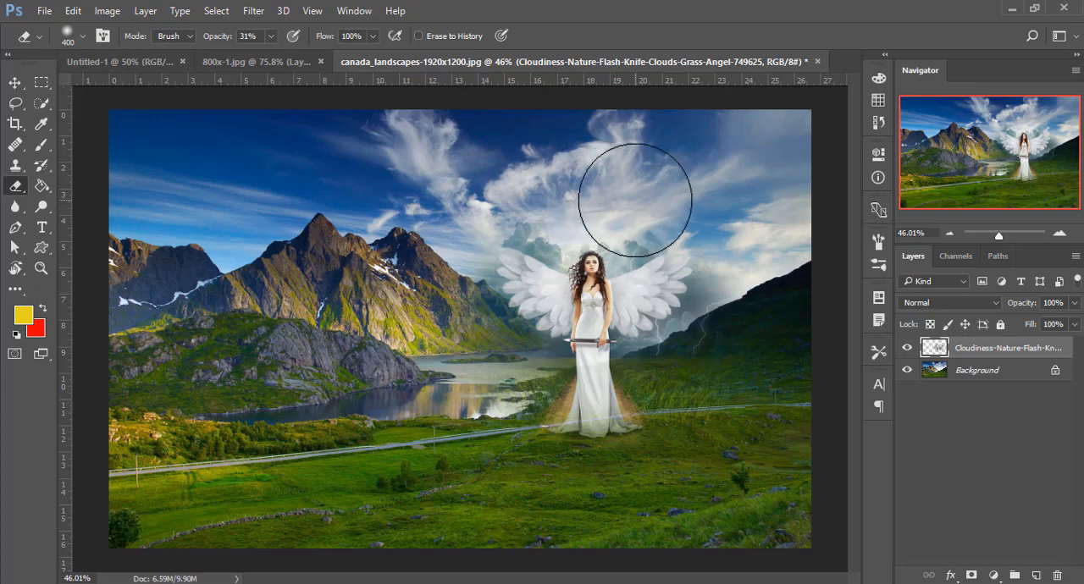
click(19, 83)
click(422, 493)
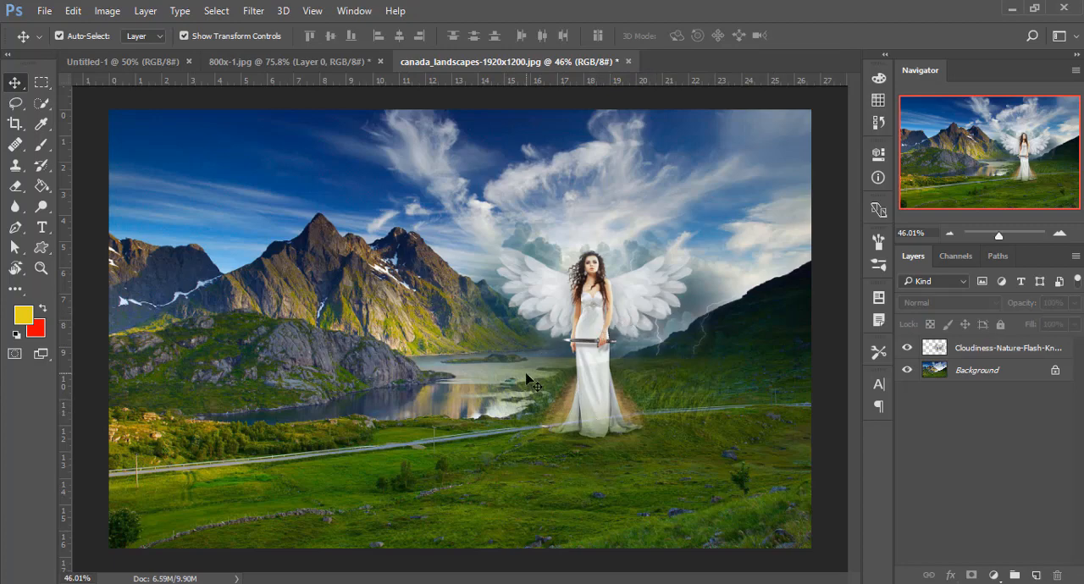
- Activate the Eraser Tool and open the horse image tmp715014555943567361.jpg from the Images folder
click(10, 190)
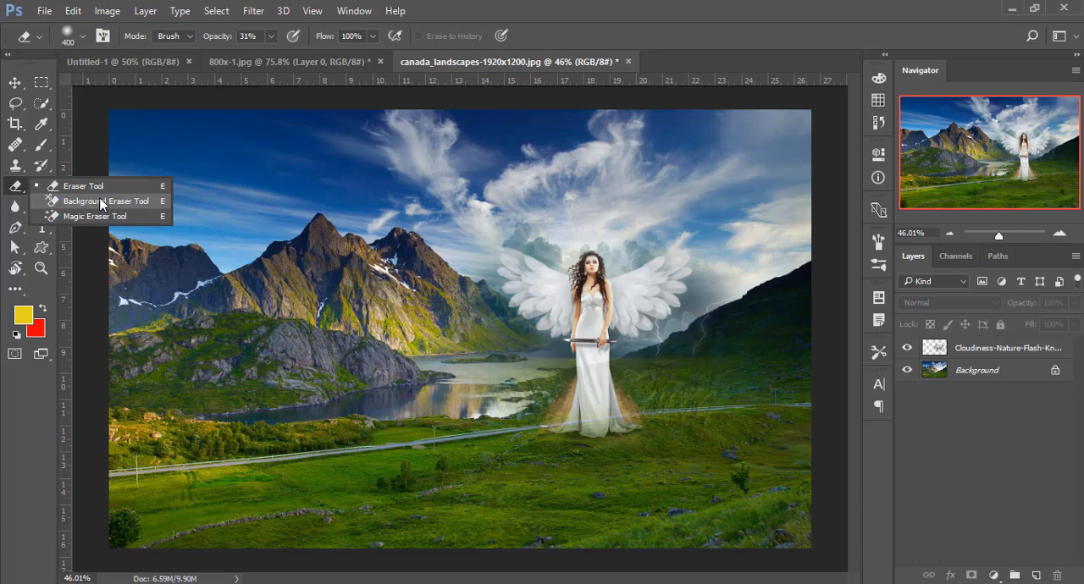
click(44, 14)
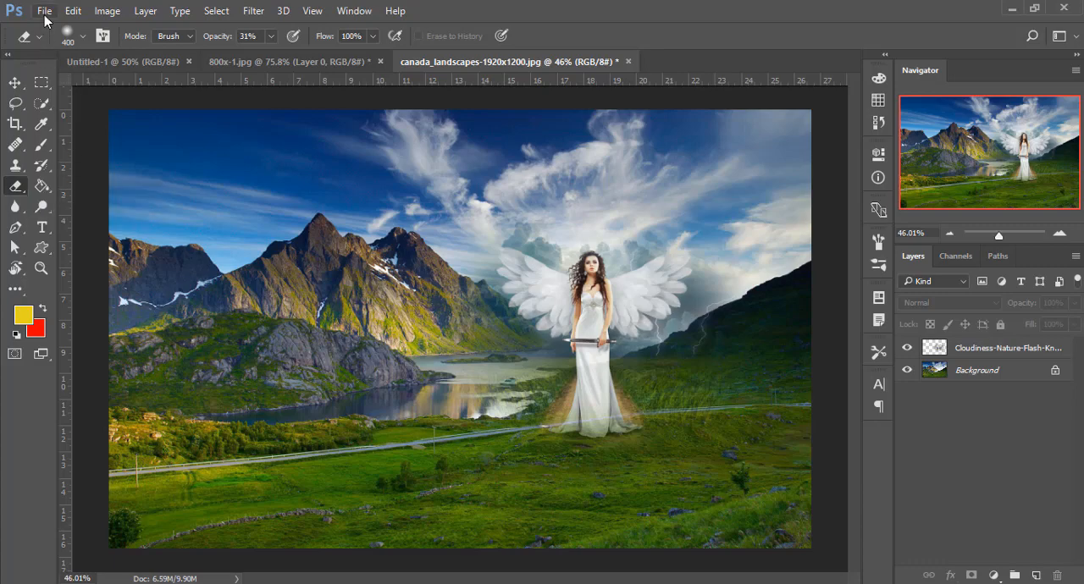
click(61, 43)
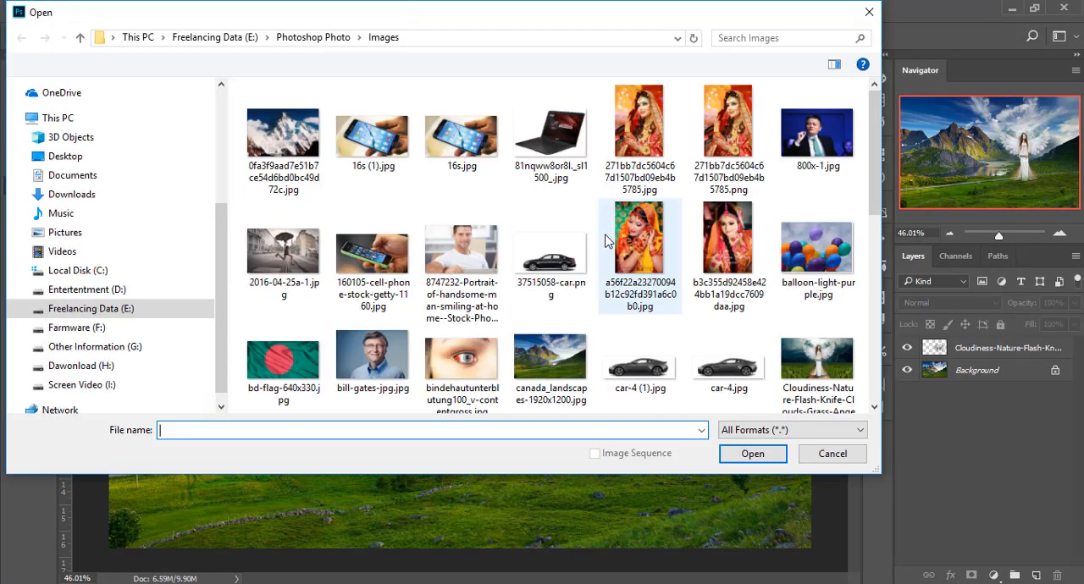
scroll(475, 288, down, 5)
scroll(478, 291, down, 2)
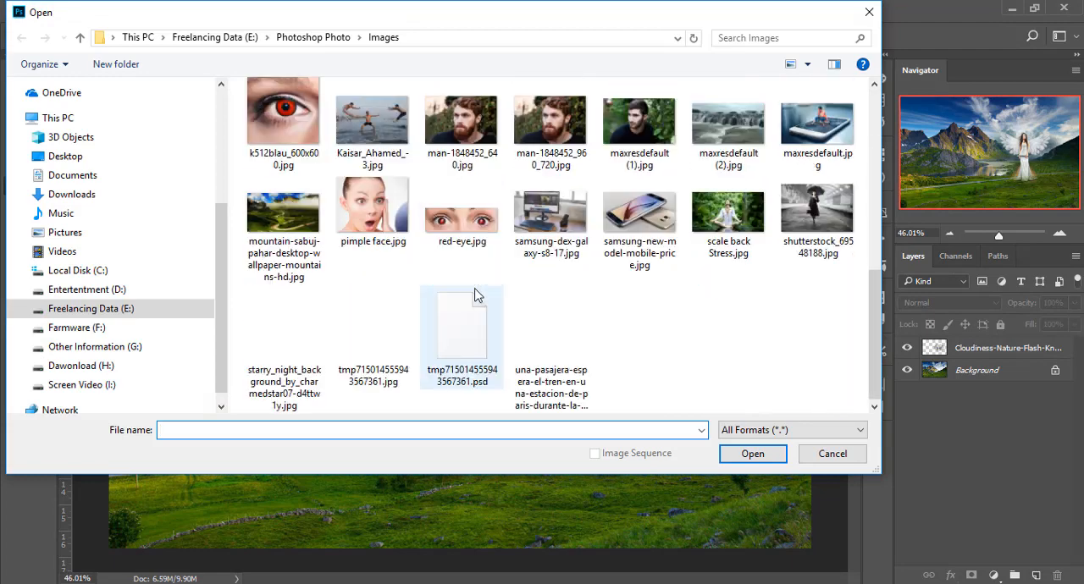
double_click(477, 296)
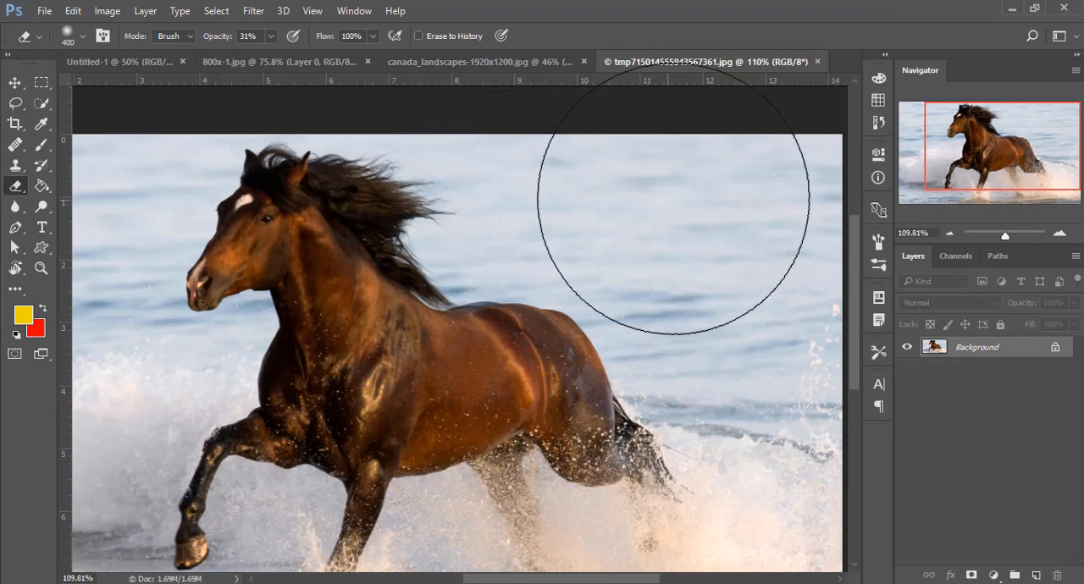
- Try the 400 px eraser on the sea in the locked Background layer, and undo the stroke
drag(654, 192, 677, 194)
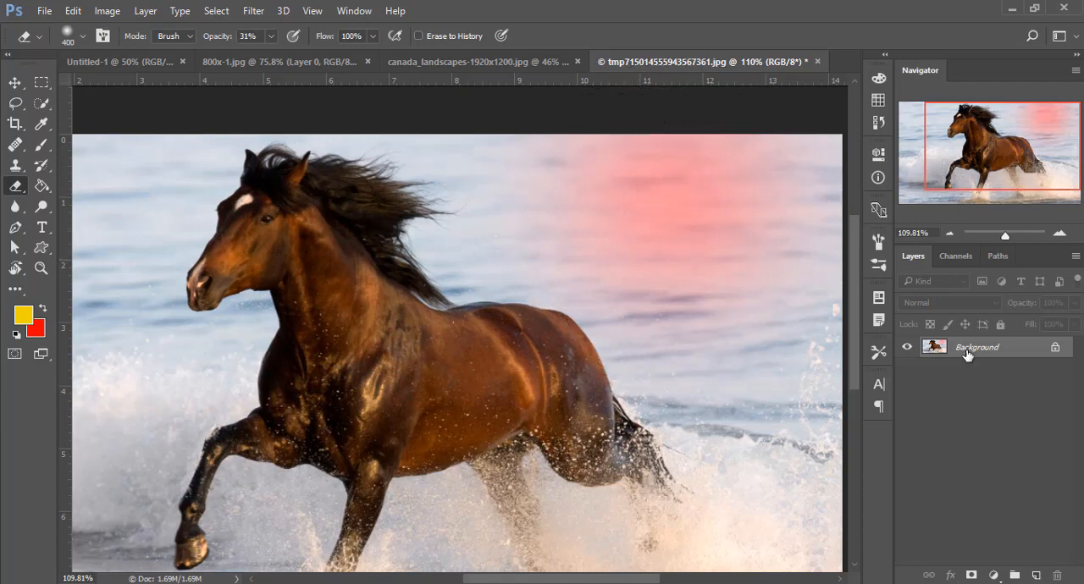
key(ctrl+z)
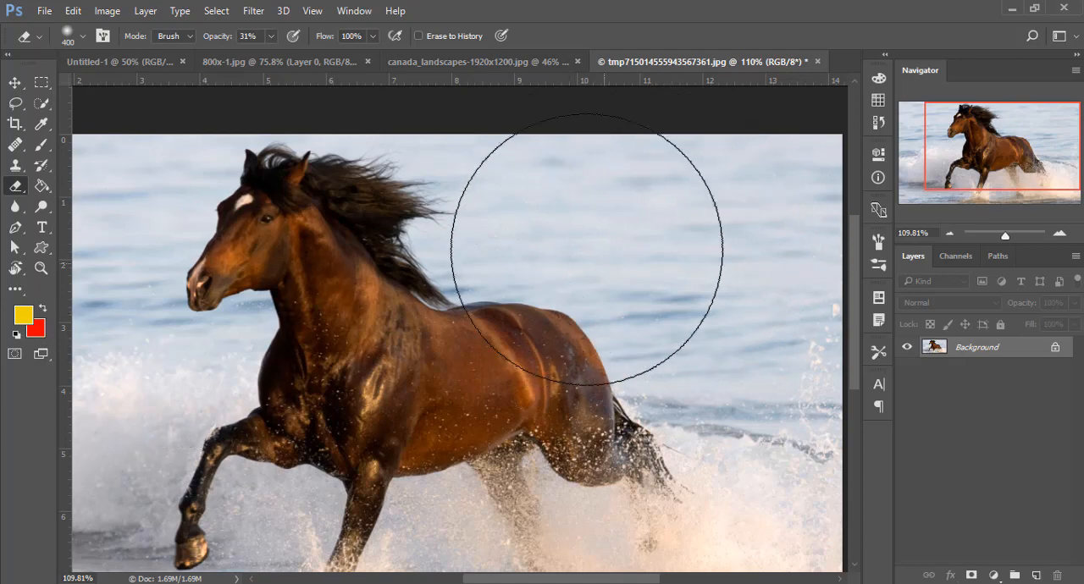
- Unlock the Background layer, partly erase the sea behind the horse at 31% opacity, and reduce the eraser to 175 px
click(1055, 350)
click(692, 207)
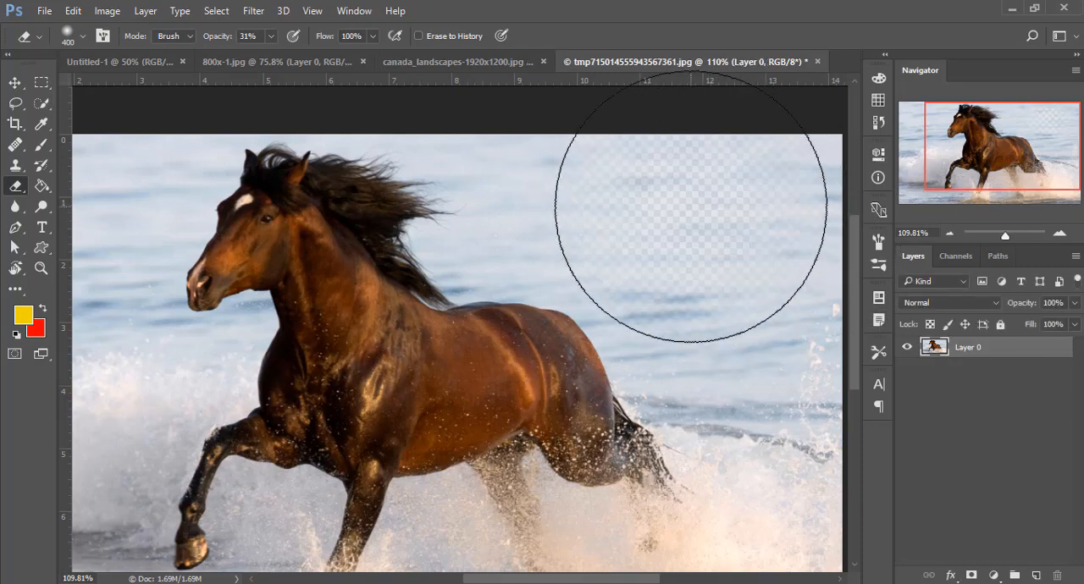
drag(562, 211, 569, 245)
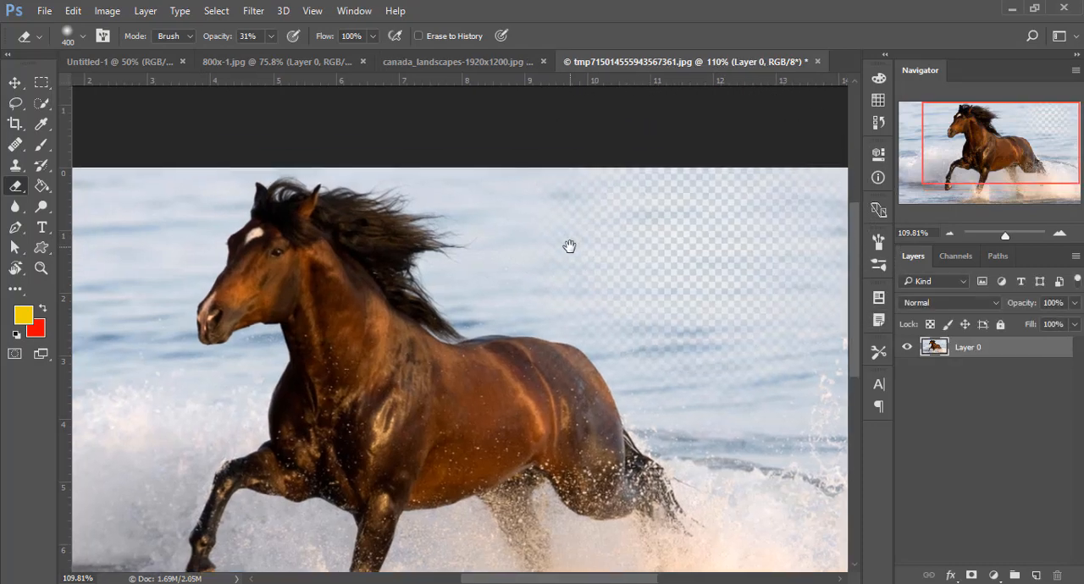
key(bracketleft)
key(bracketleft)
key(bracketleft)
key(bracketleft)
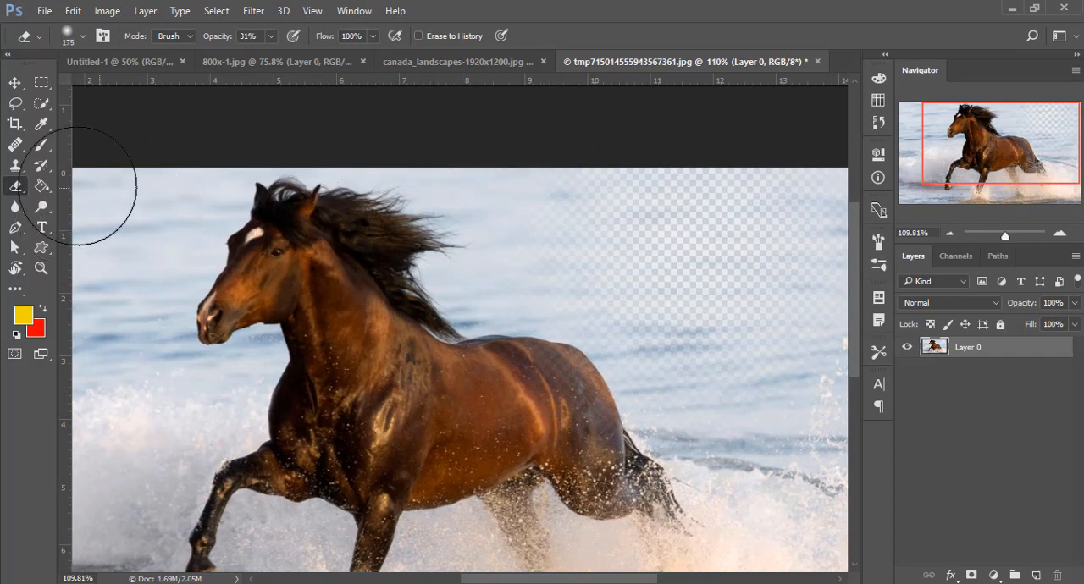
- Switch to the Background Eraser Tool and enlarge its brush to 150 px
right_click(19, 191)
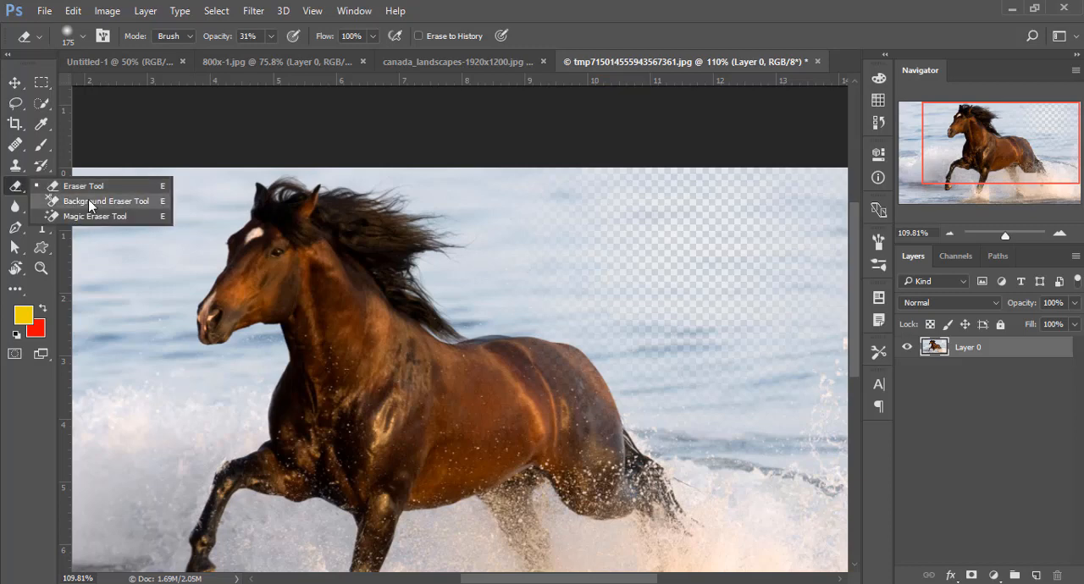
click(91, 205)
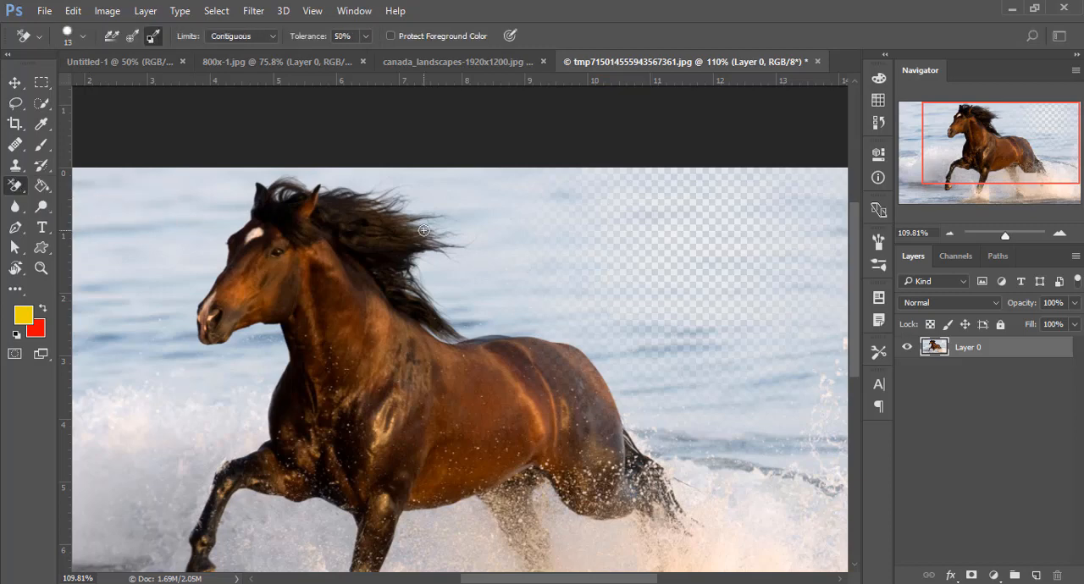
key(])
key(])
key(])
key(])
key(])
key(])
key(])
key(])
key(])
key(])
key(])
key(])
key(])
key(])
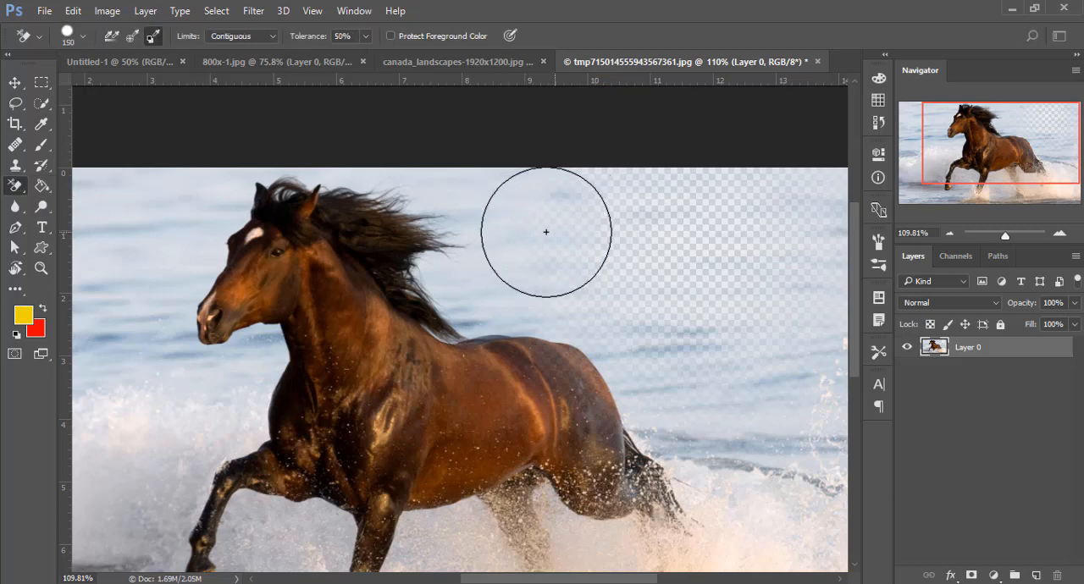
- Set the background color to the dark brown #30281d sampled from the horse's mane
click(36, 329)
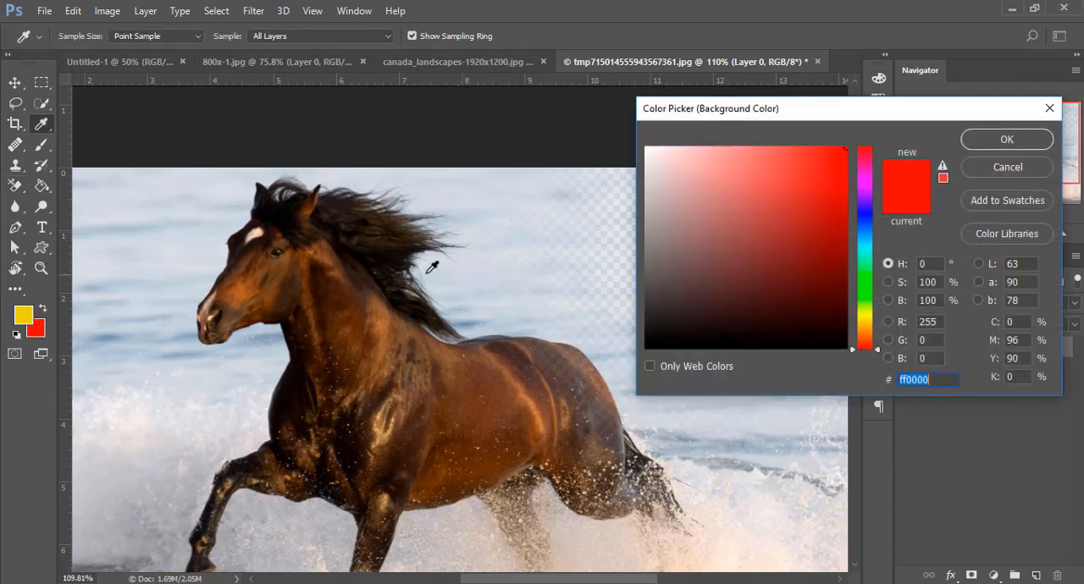
click(405, 243)
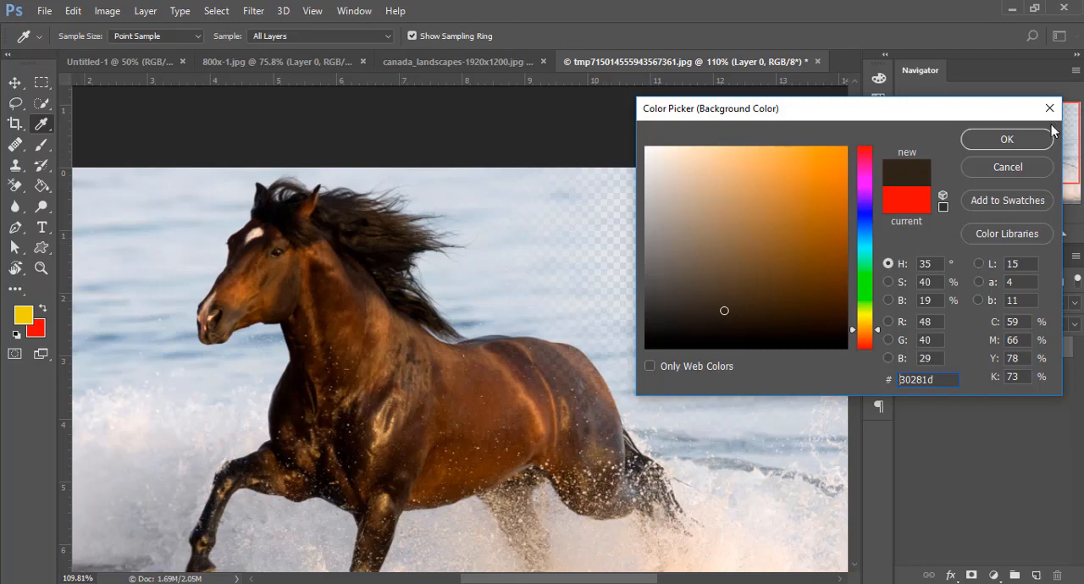
click(1029, 140)
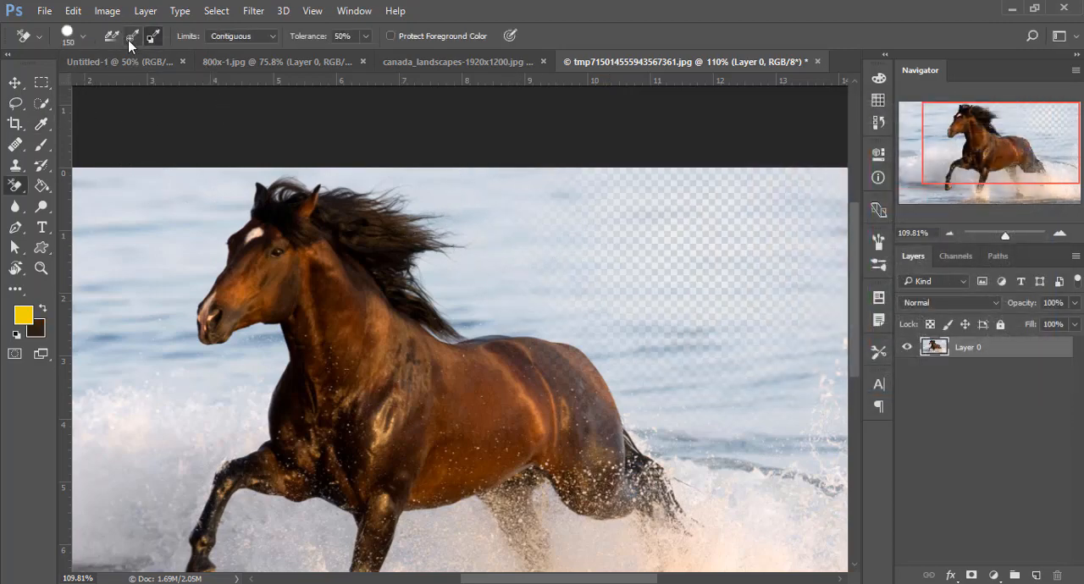
- Erase the sea beside the mane and above the horse's back with the Background Eraser set to Sampling: Once
mouse_move(513, 244)
mouse_down()
mouse_move(525, 251)
mouse_move(425, 196)
mouse_move(422, 208)
mouse_up()
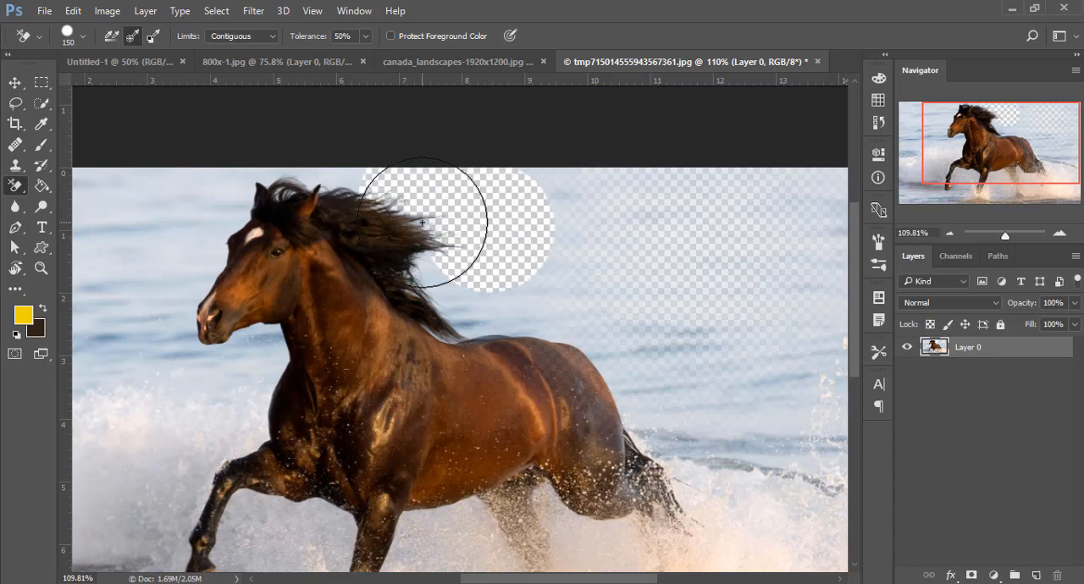
click(132, 37)
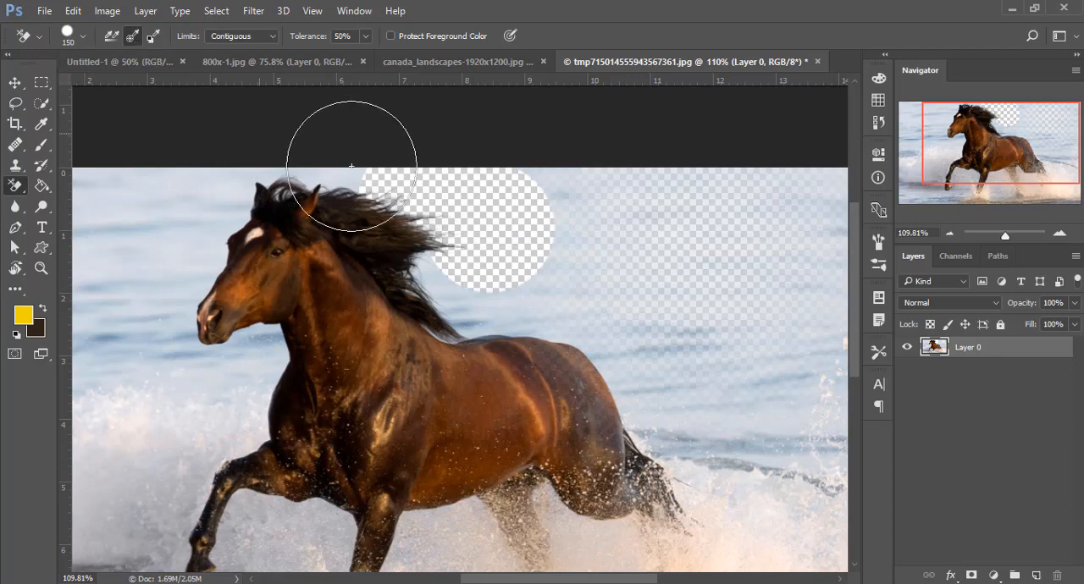
mouse_move(517, 224)
mouse_down()
mouse_move(669, 290)
mouse_move(498, 281)
mouse_move(471, 291)
mouse_move(435, 249)
mouse_move(404, 256)
mouse_up()
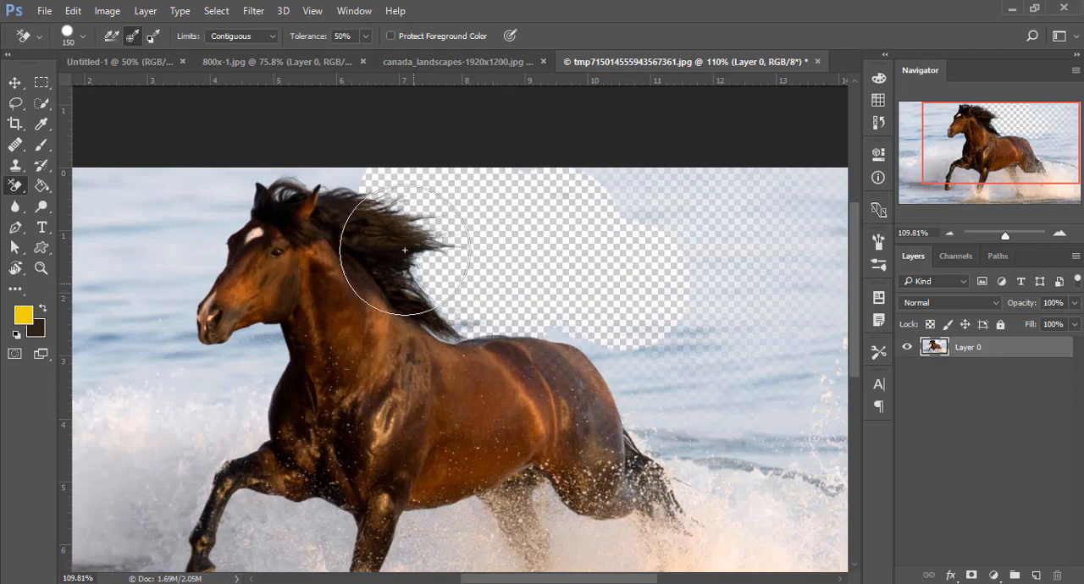
- Erase the sea above the mane, between the ears and in front of the horse's forehead with the Background Eraser
key(z)
mouse_move(413, 221)
mouse_down()
mouse_move(515, 278)
mouse_move(503, 273)
mouse_up()
key(e)
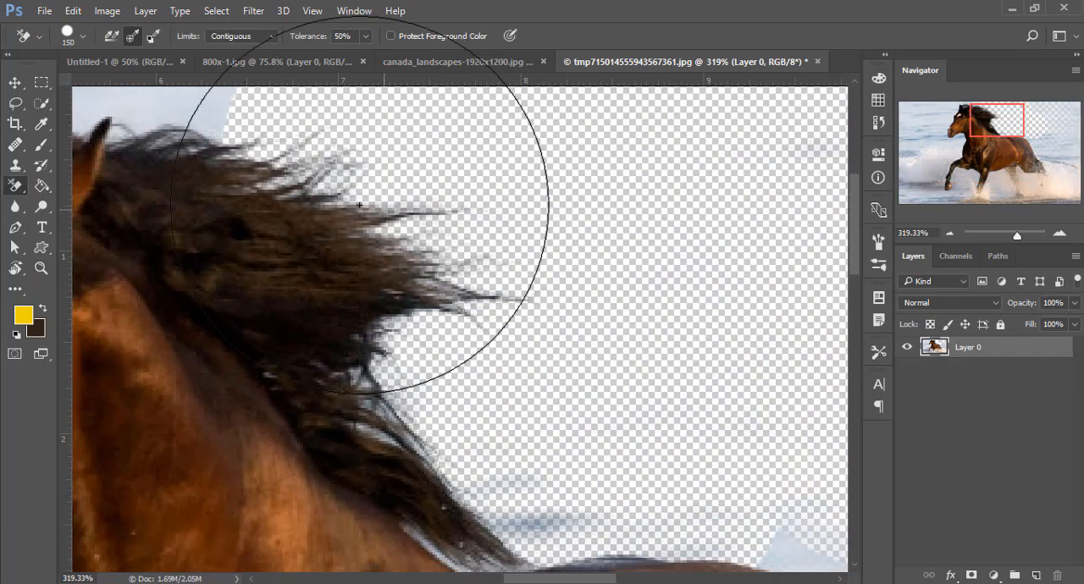
drag(307, 211, 533, 352)
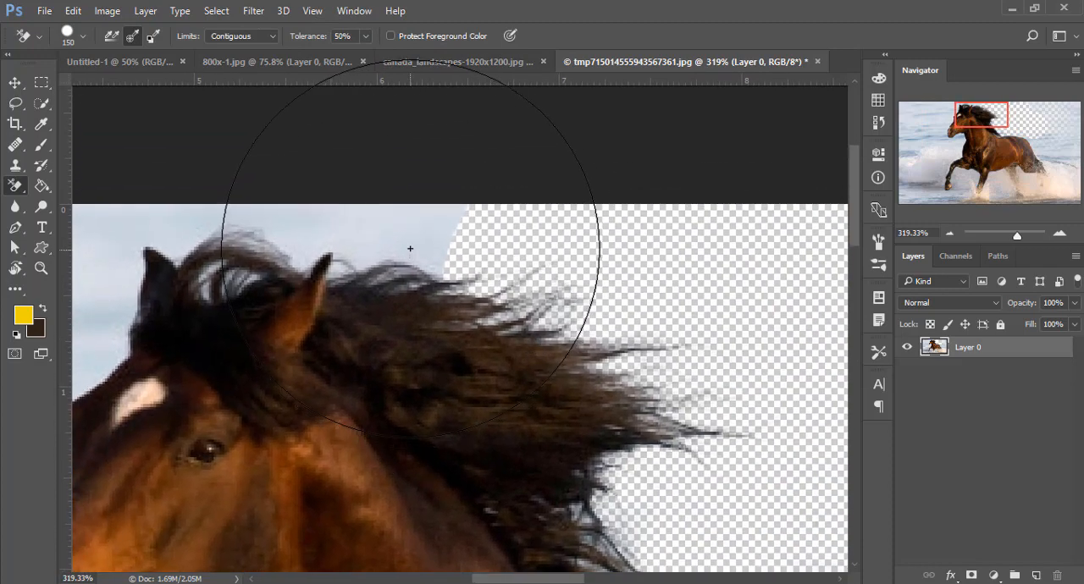
click(407, 247)
drag(303, 268, 473, 288)
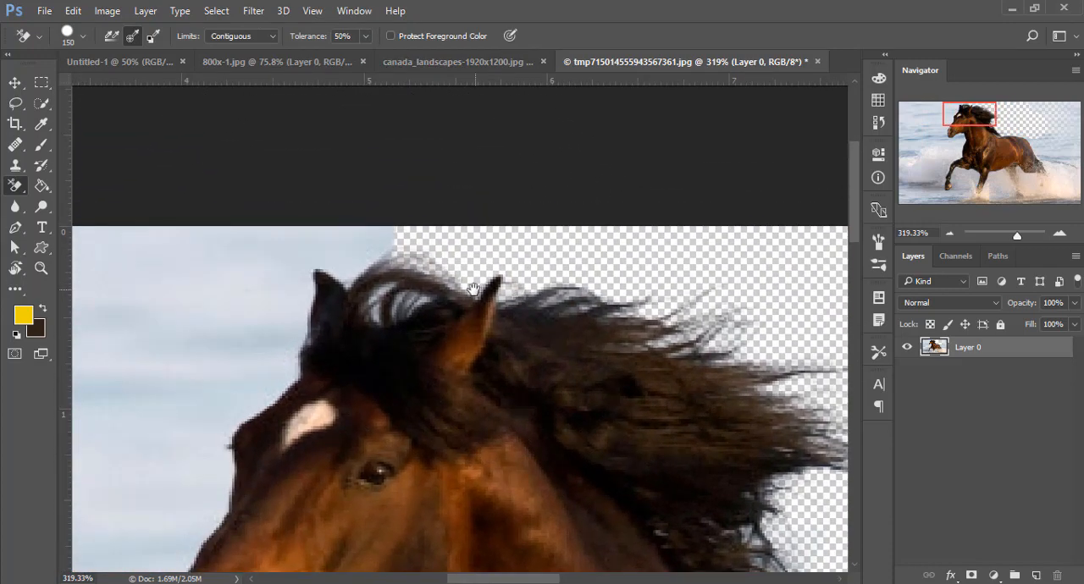
click(352, 254)
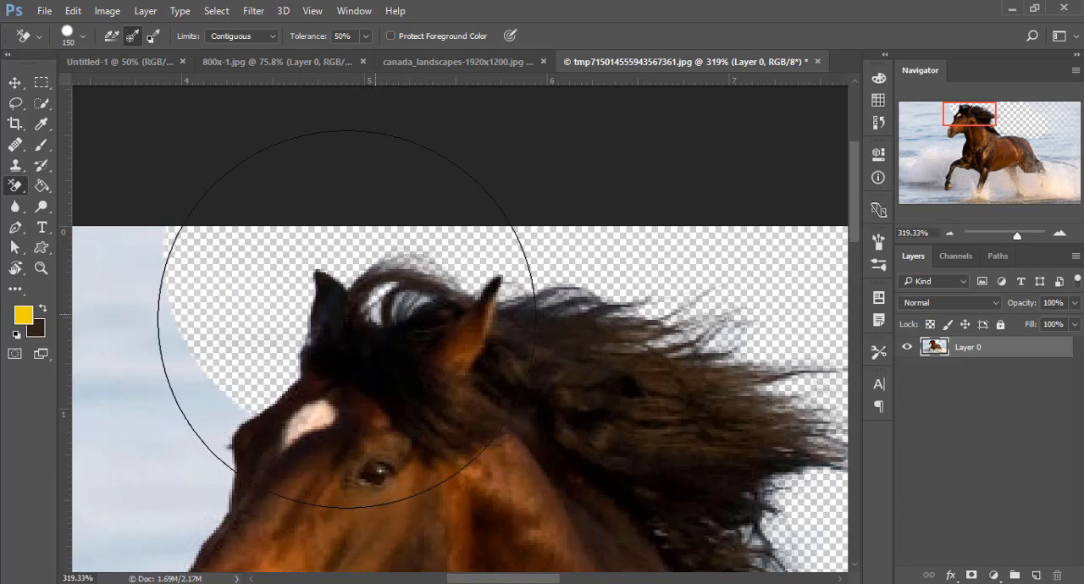
drag(342, 354, 559, 218)
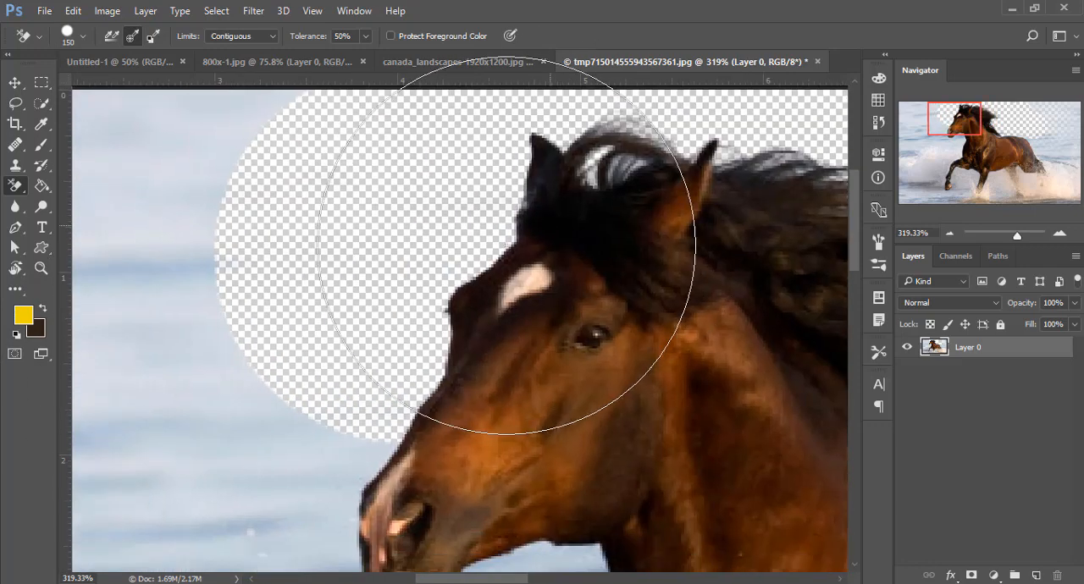
- Erase most of the remaining sea around the horse's muzzle, chest, back and tail with the Background Eraser
scroll(486, 263, down, 3)
mouse_move(416, 261)
mouse_down()
mouse_move(426, 342)
mouse_move(461, 397)
mouse_up()
drag(449, 414, 399, 339)
mouse_move(188, 358)
mouse_down()
mouse_move(416, 406)
mouse_move(376, 365)
mouse_up()
drag(595, 278, 662, 373)
mouse_move(656, 234)
mouse_down()
mouse_move(731, 291)
mouse_move(735, 220)
mouse_up()
mouse_move(422, 255)
mouse_down()
mouse_move(446, 304)
mouse_move(452, 259)
mouse_up()
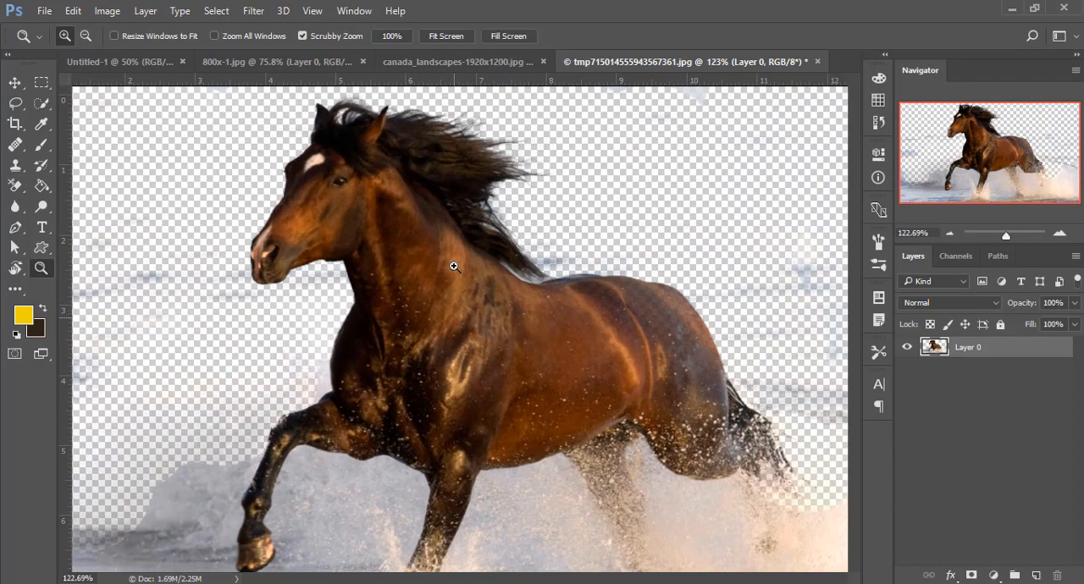
scroll(418, 182, up, 3)
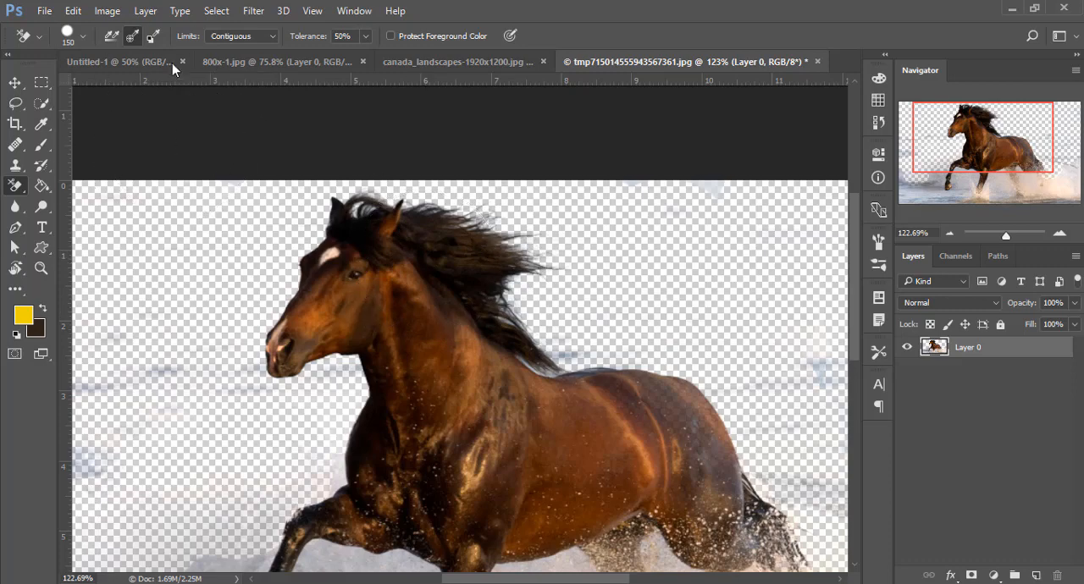
- Switch to the Magic Eraser Tool
right_click(13, 188)
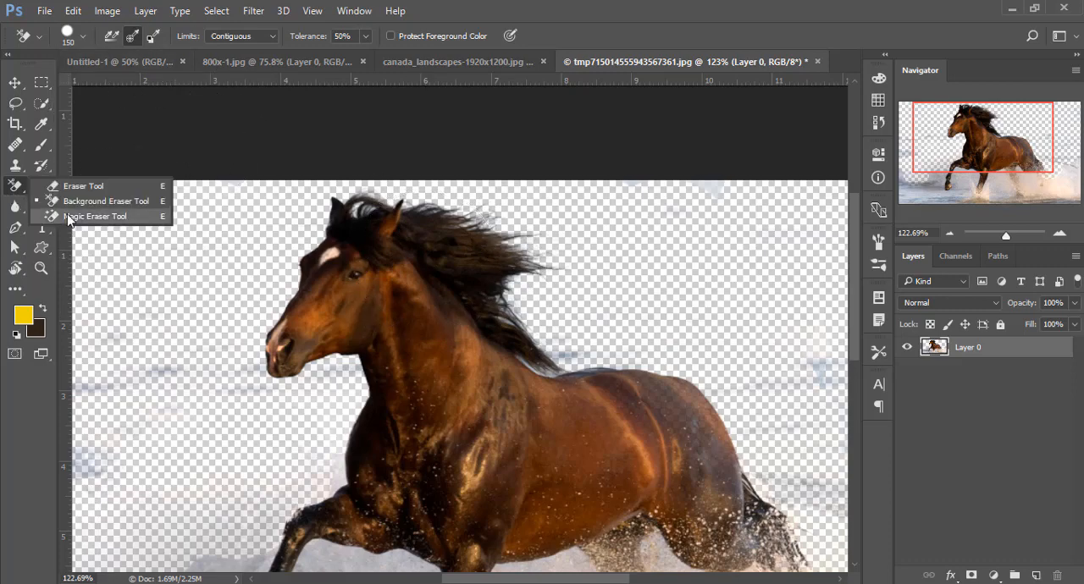
click(81, 219)
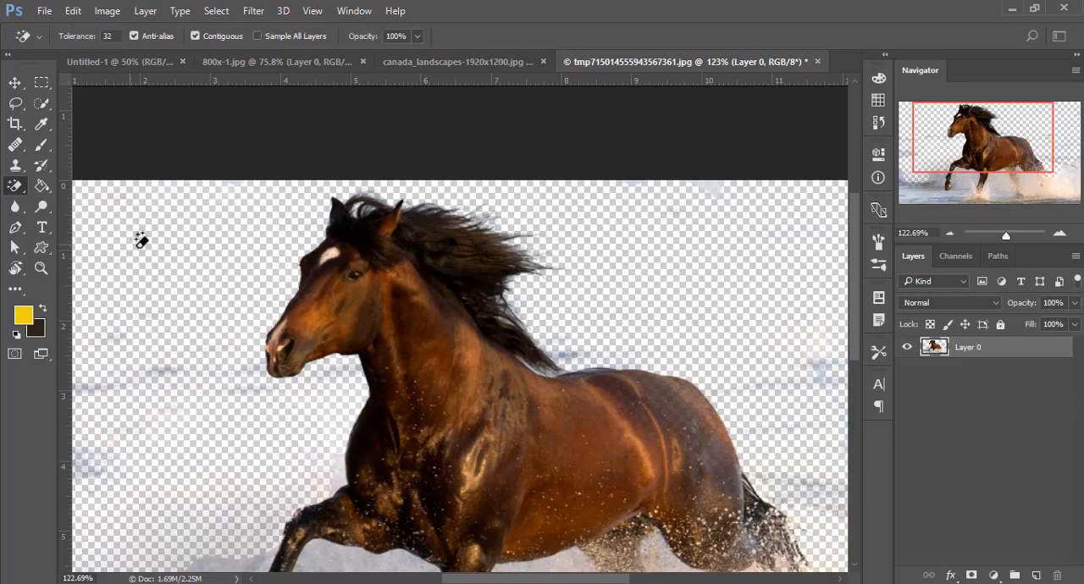
key(z)
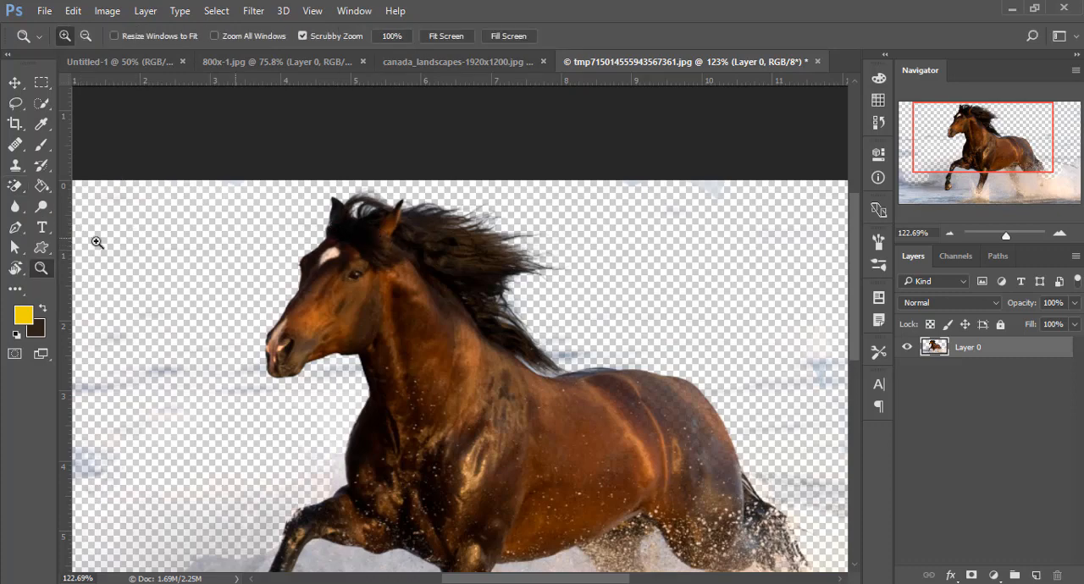
click(21, 189)
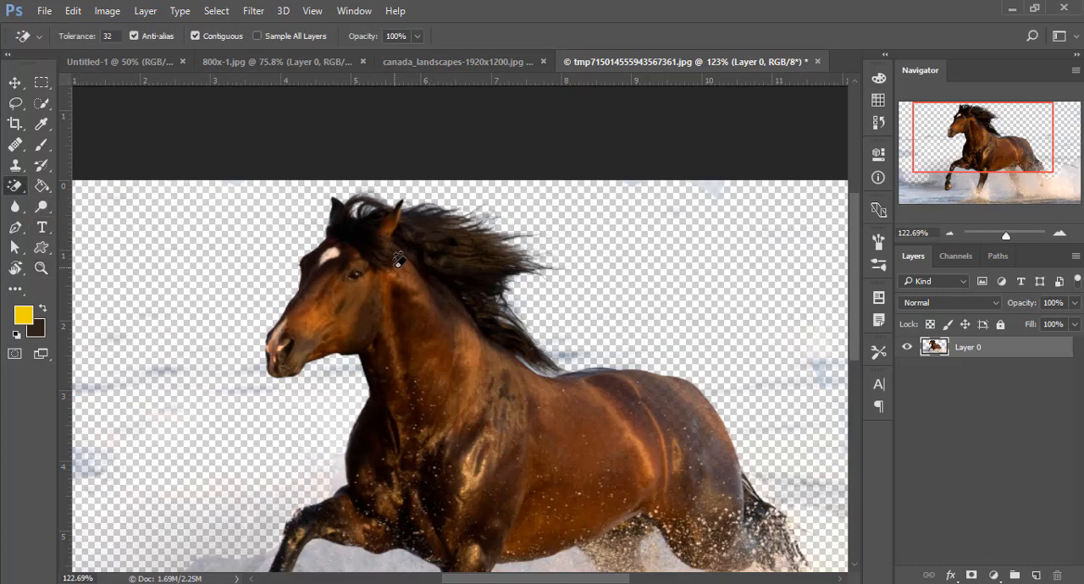
- Try the Magic Eraser at tolerance 32 on the horse's dark mane, and undo the erasure
drag(428, 260, 387, 223)
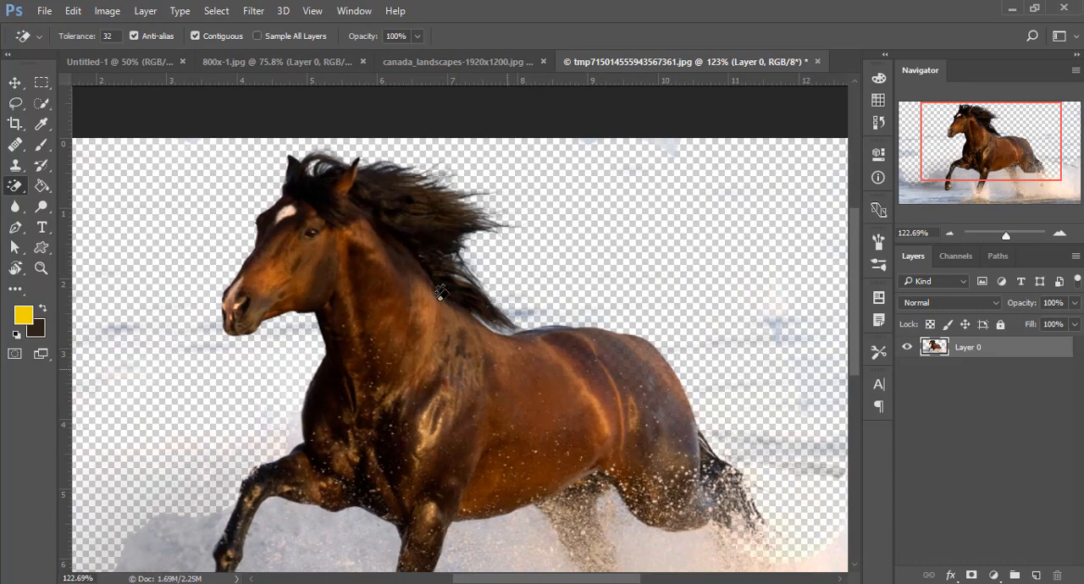
click(419, 225)
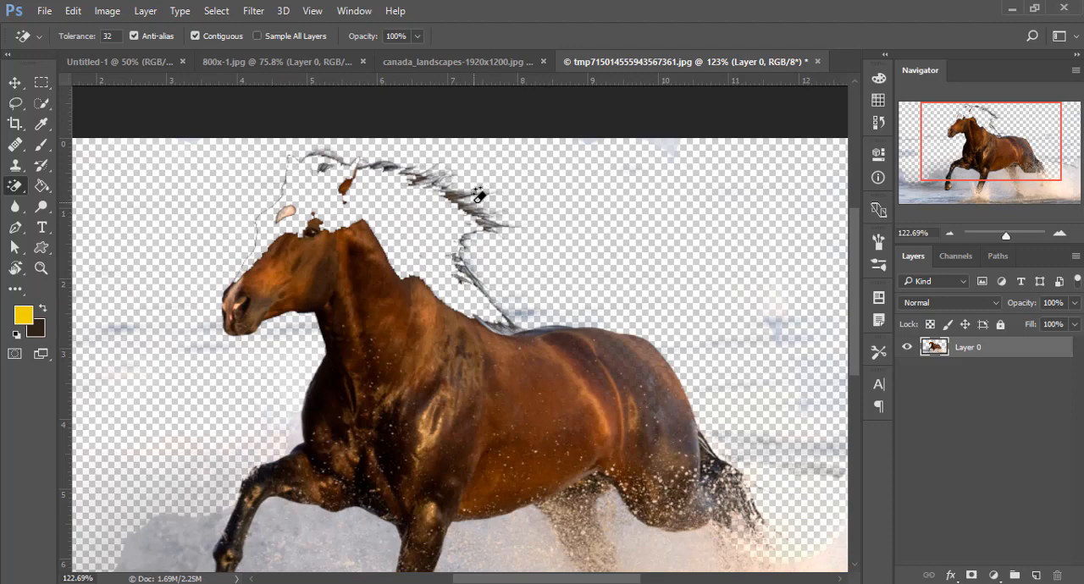
key(ctrl+z)
- Open the laptop photo 81nqww8or8l._sl1500_.jpg
click(72, 11)
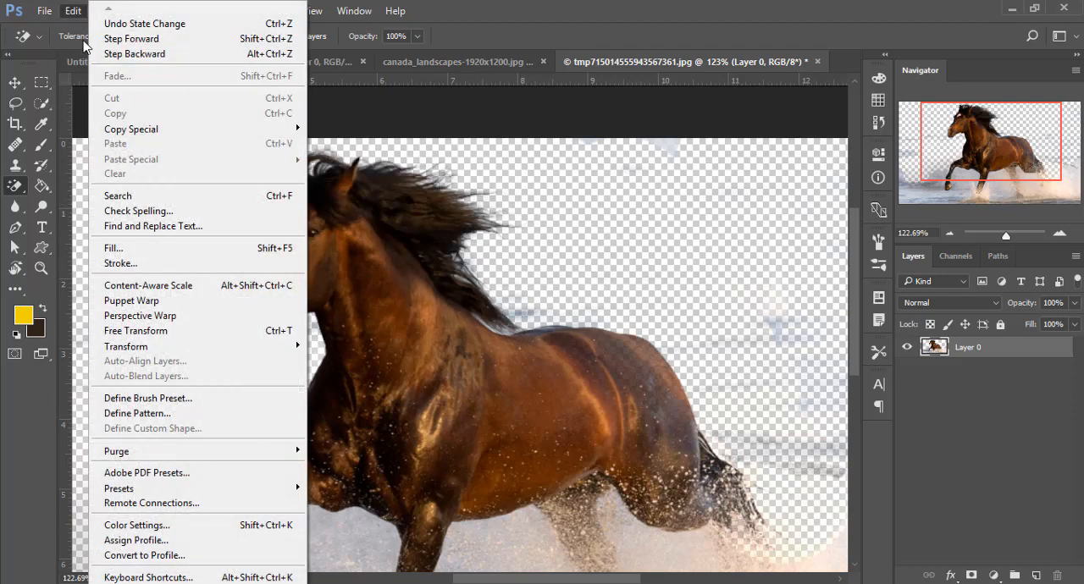
click(44, 11)
click(73, 49)
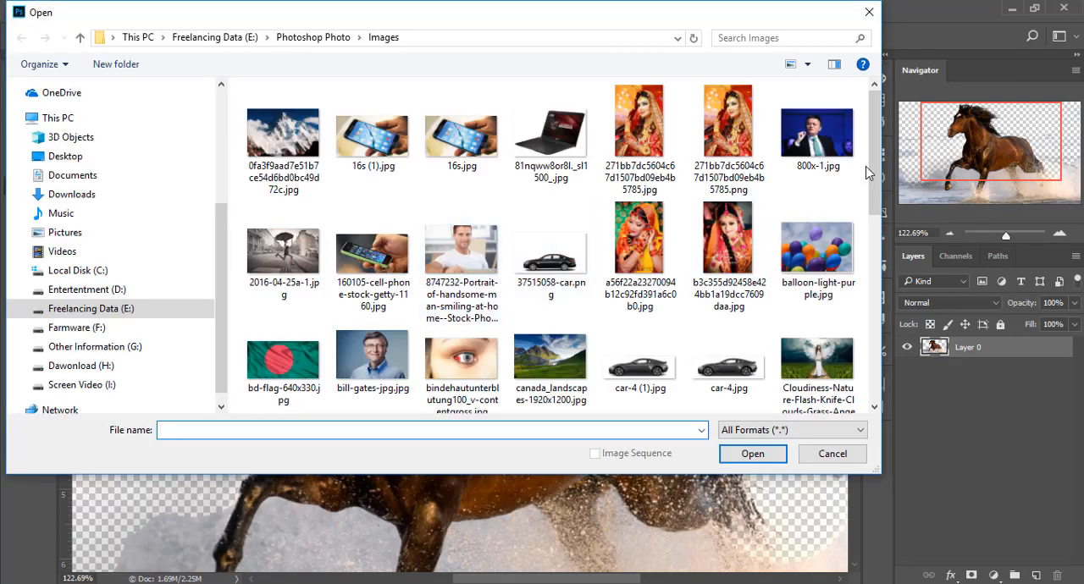
double_click(550, 165)
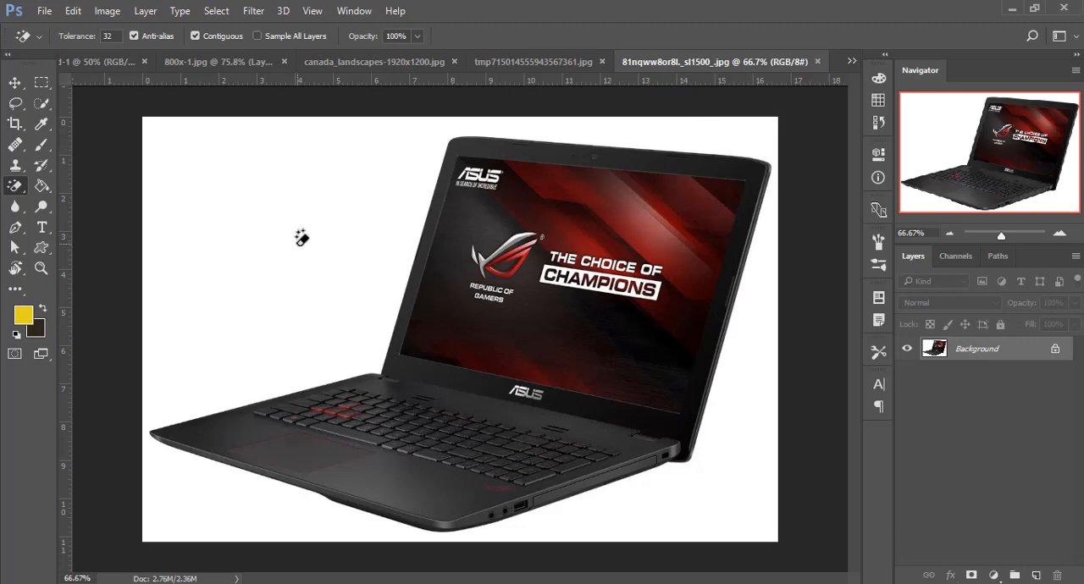
- Erase the white background around the laptop and a letter of CHAMPIONS with the Magic Eraser at tolerance 32
right_click(16, 192)
click(87, 219)
click(270, 218)
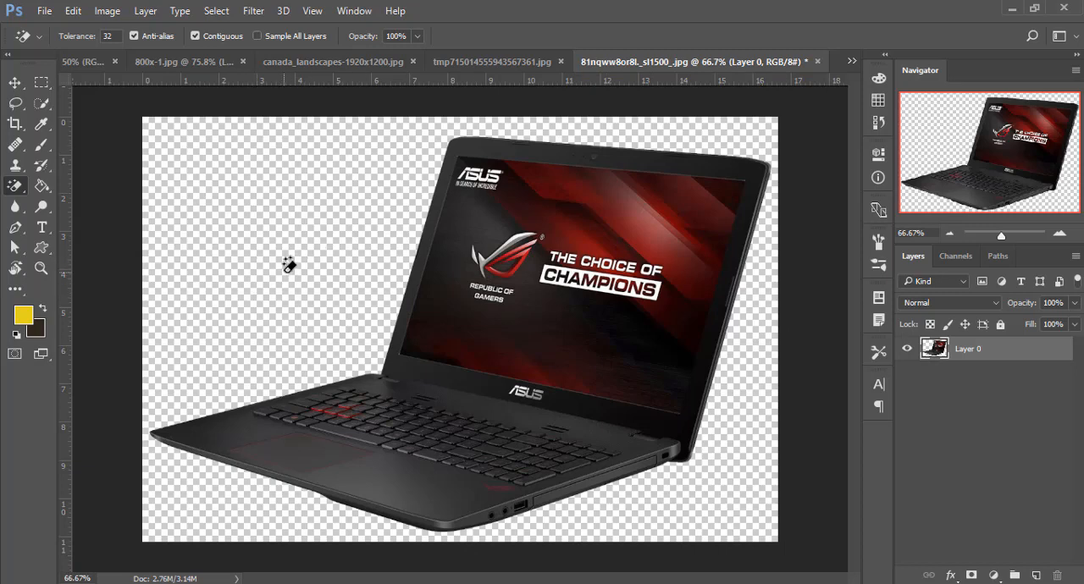
click(583, 273)
- Try erasing the red areas of the wallpaper on the laptop's screen with the Magic Eraser
click(627, 209)
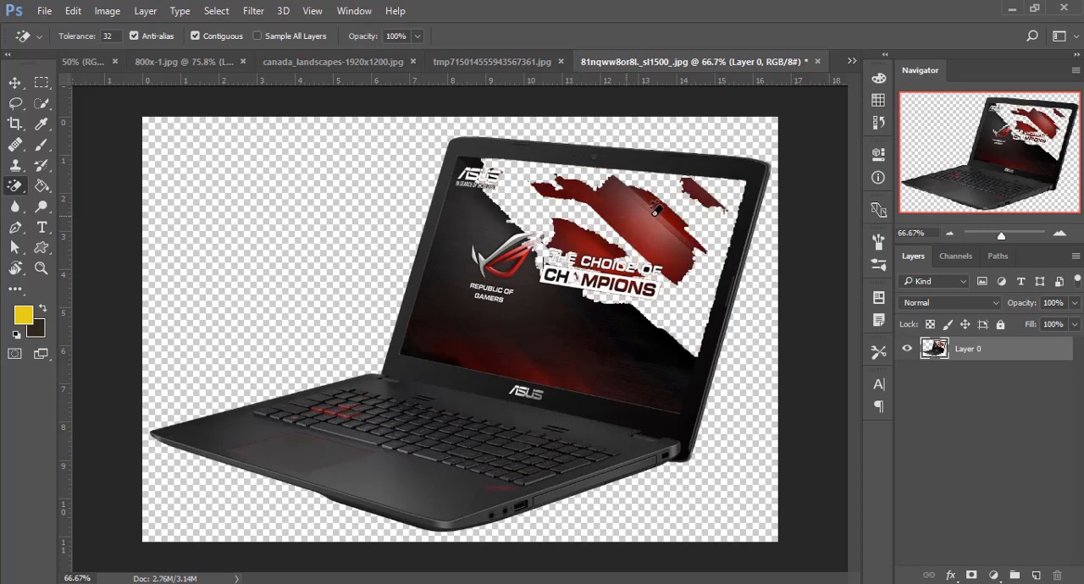
click(656, 210)
click(635, 217)
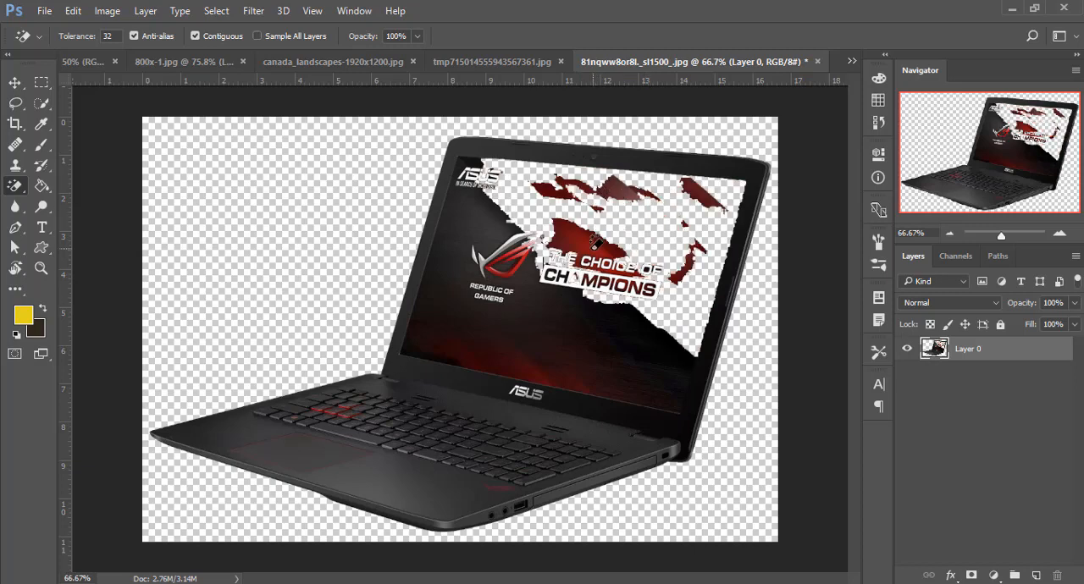
click(597, 240)
click(559, 241)
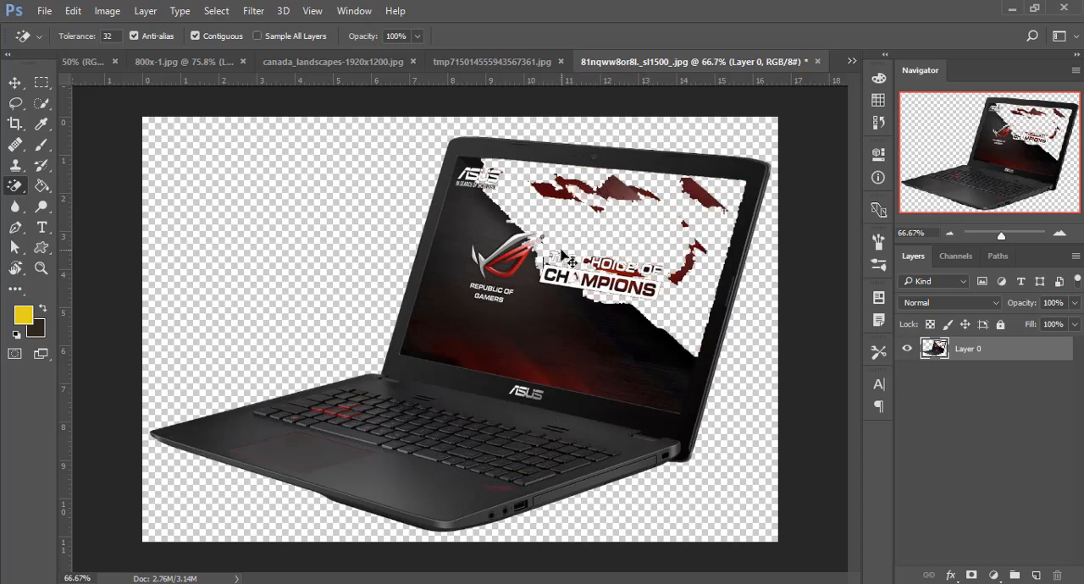
- Undo the erasures made in the laptop's red wallpaper
key(ctrl+alt+z)
key(ctrl+alt+z)
key(ctrl+alt+z)
key(ctrl+alt+z)
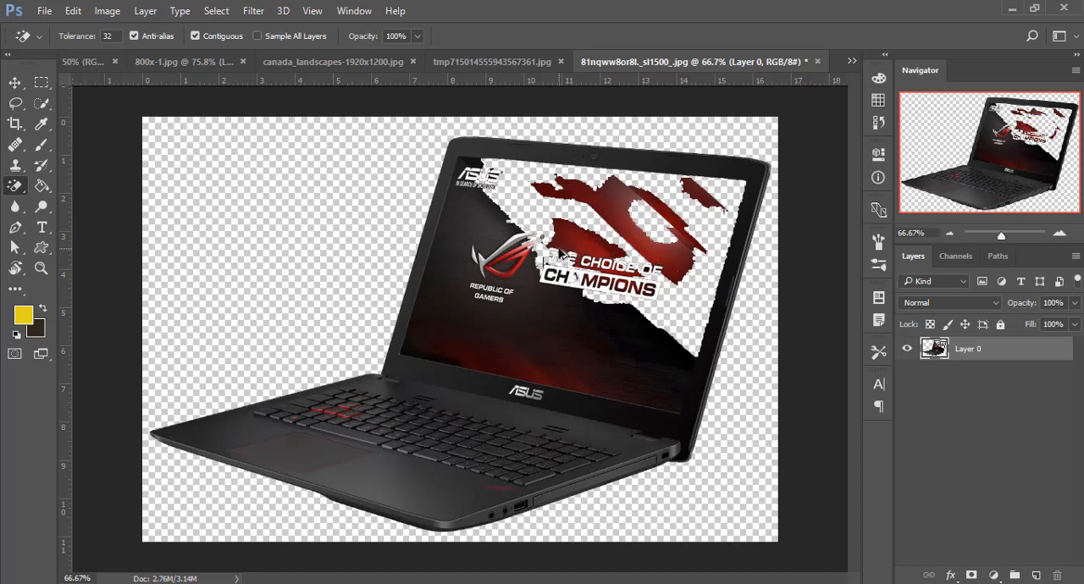
key(ctrl+alt+z)
key(ctrl+alt+z)
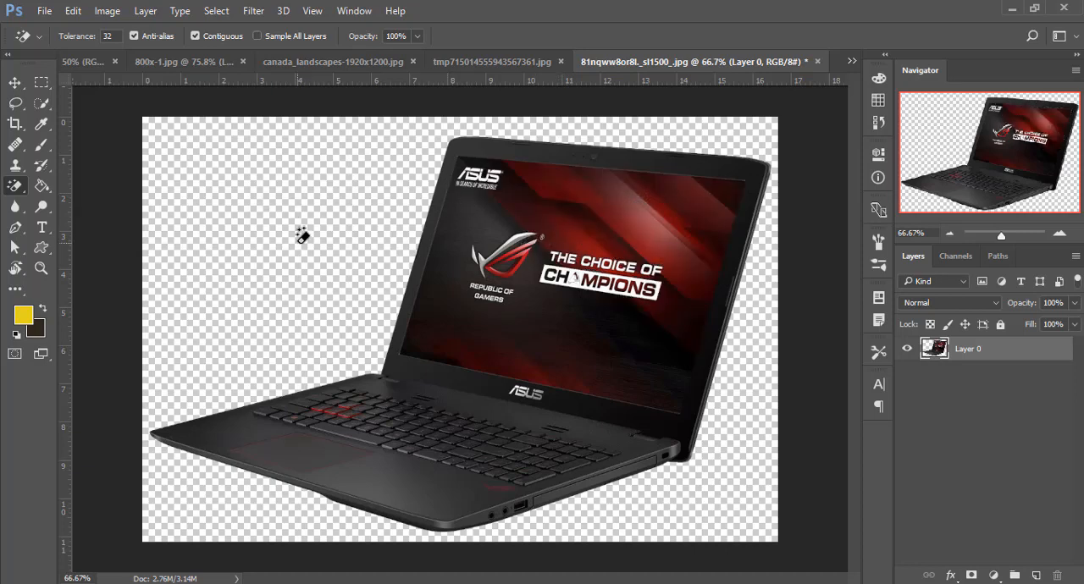
- Open the portrait bill-gates-jpg.jpg and unlock its Background layer
click(22, 193)
click(21, 187)
click(44, 11)
click(59, 43)
click(387, 350)
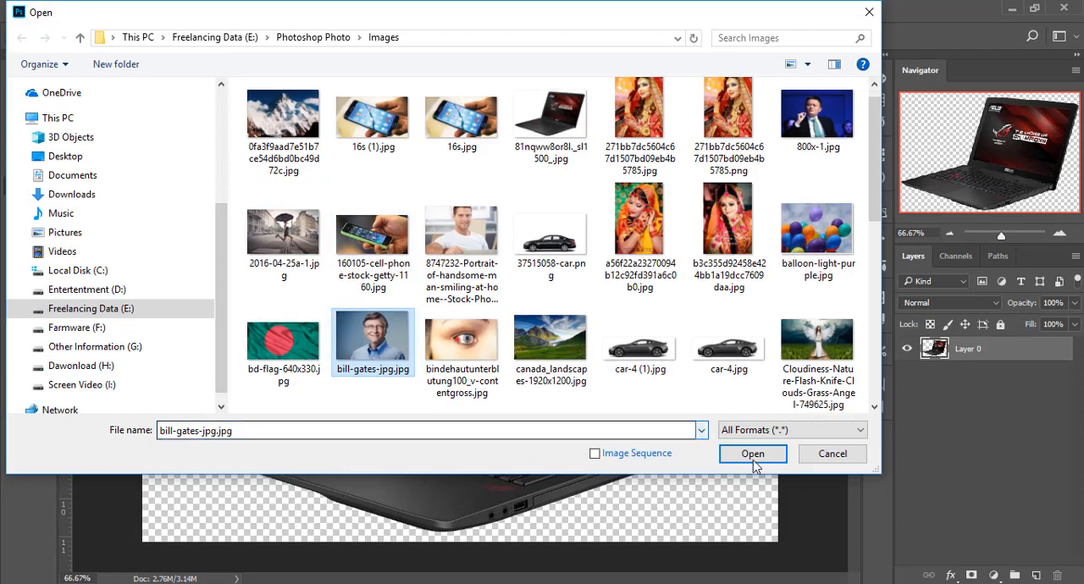
click(751, 453)
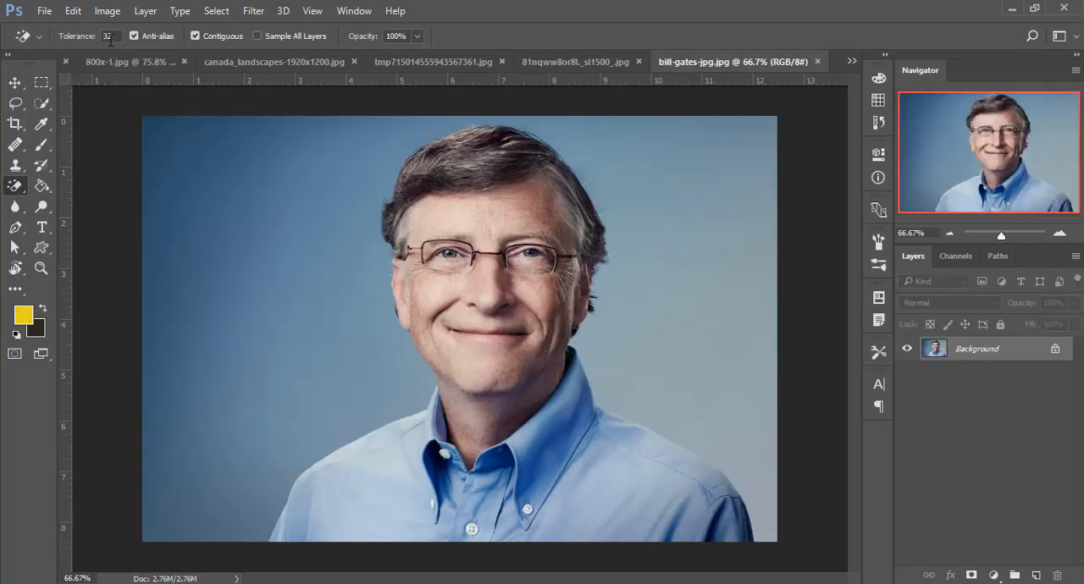
click(1057, 350)
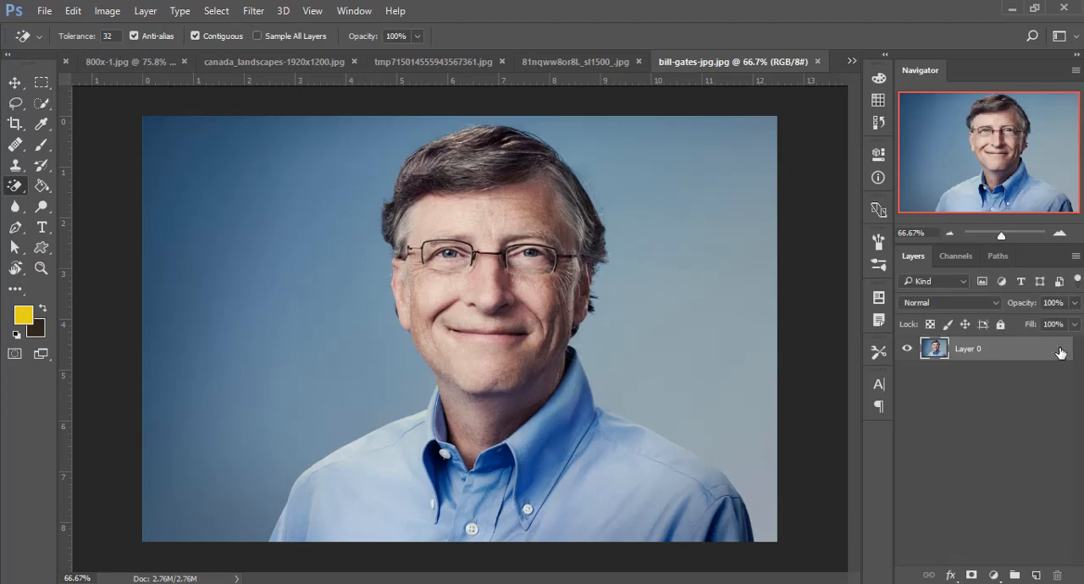
- Try erasing the portrait's blue backdrop with the Magic Eraser at tolerance 32, and undo the erasures
click(193, 236)
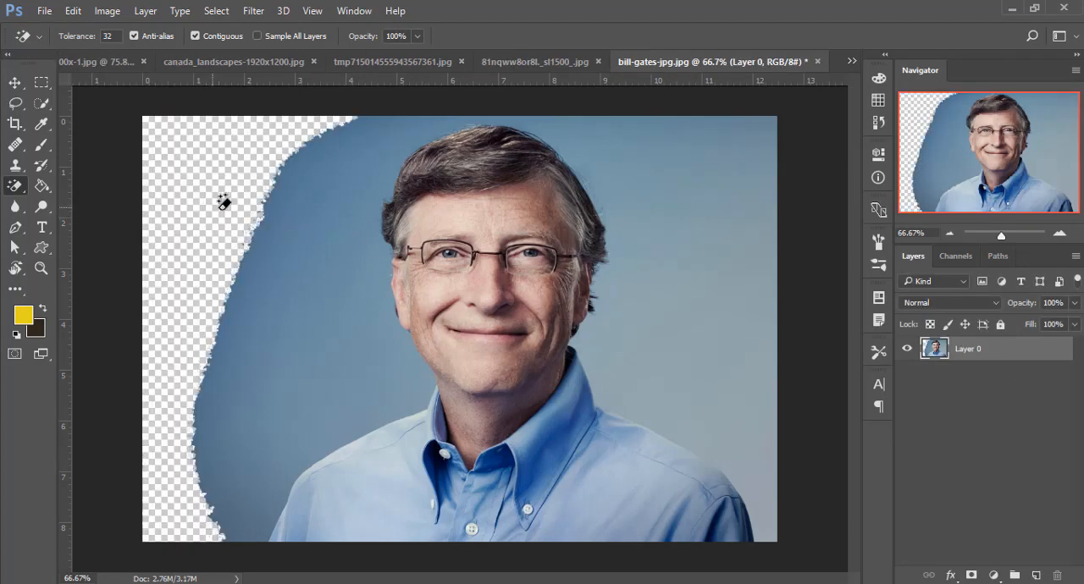
click(270, 237)
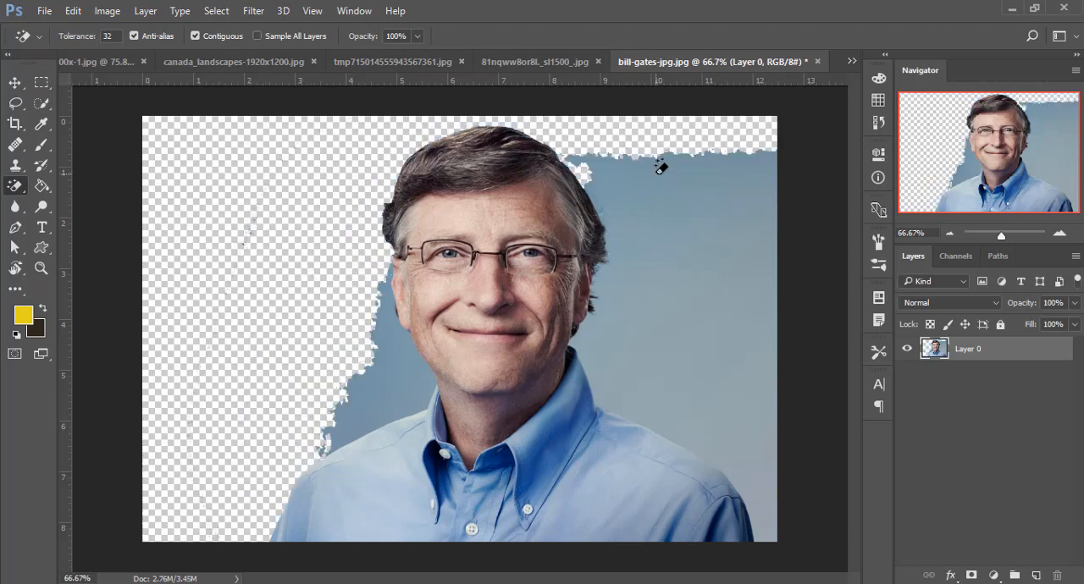
key(ctrl+alt+z)
key(ctrl+alt+z)
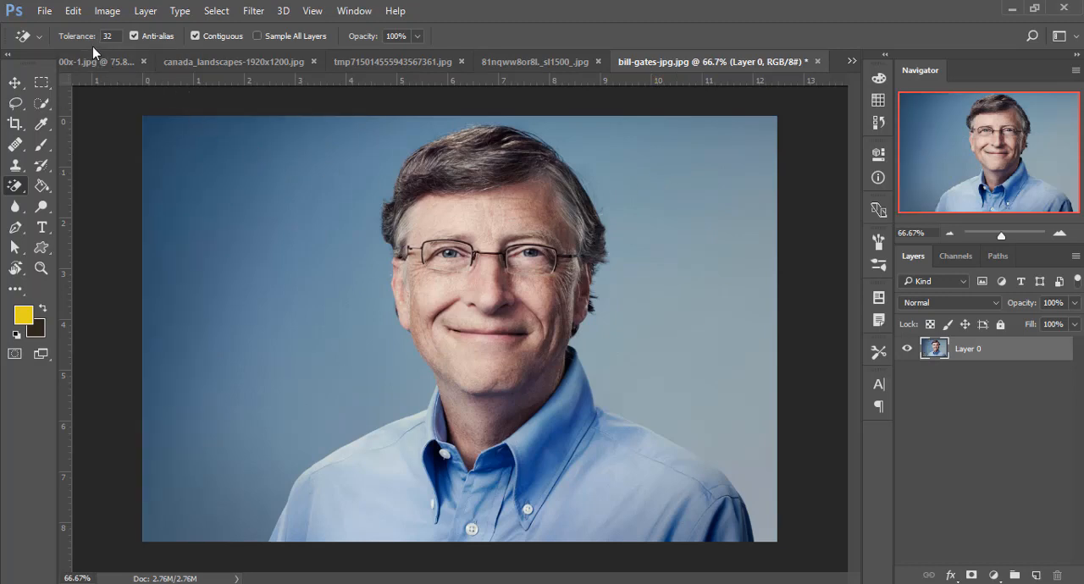
- Set the tolerance to 9, try erasing the dark blue backdrop beside the head, and undo the erasures
drag(85, 40, 66, 42)
click(184, 142)
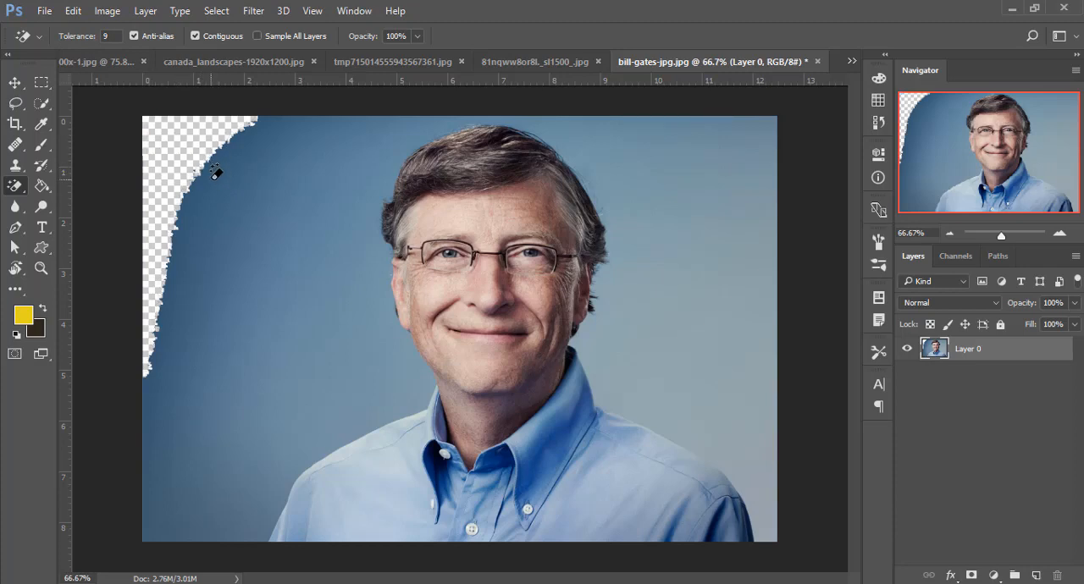
click(219, 176)
click(249, 181)
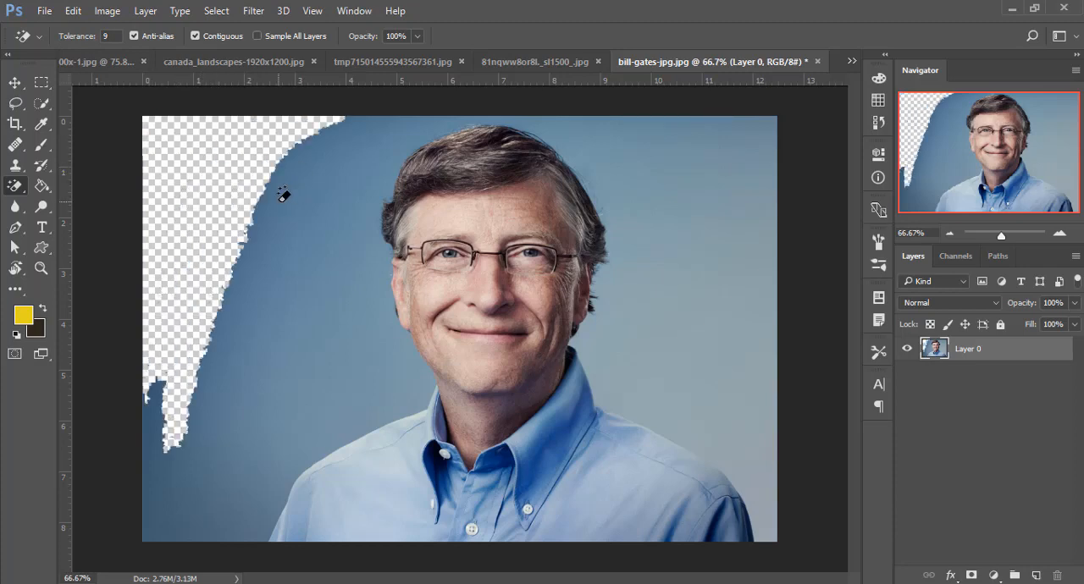
key(ctrl+alt+z)
key(ctrl+alt+z)
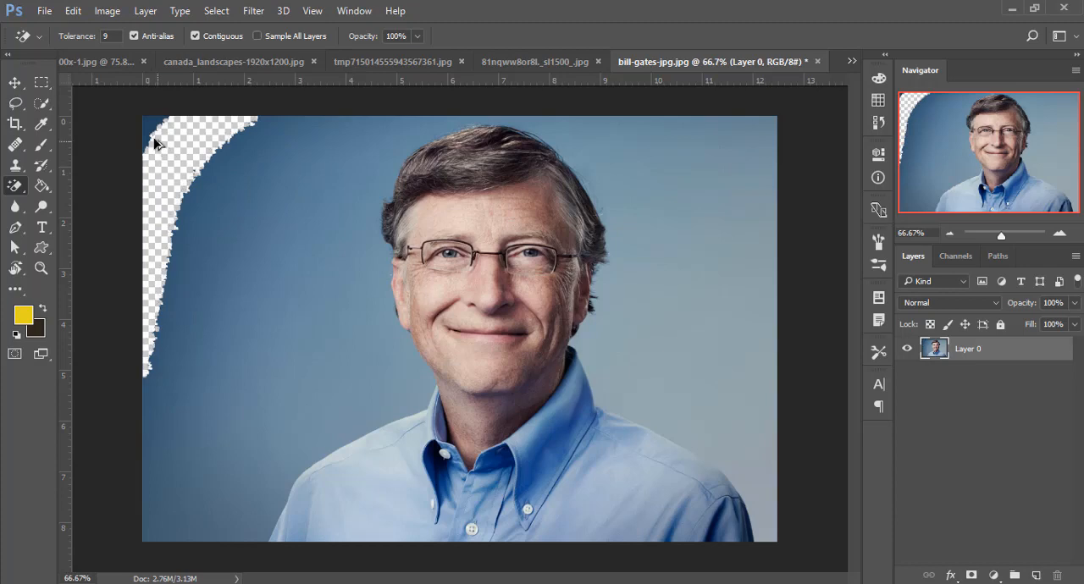
key(ctrl+alt+z)
- Set the tolerance to 96 and try erasing the portrait's blue backdrop with the Magic Eraser
drag(87, 37, 144, 56)
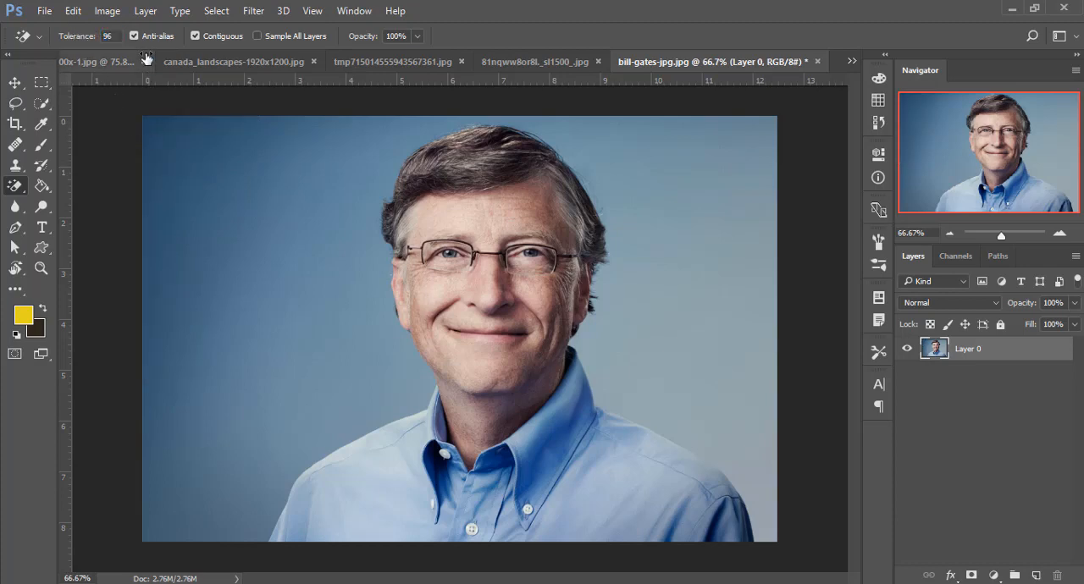
click(207, 183)
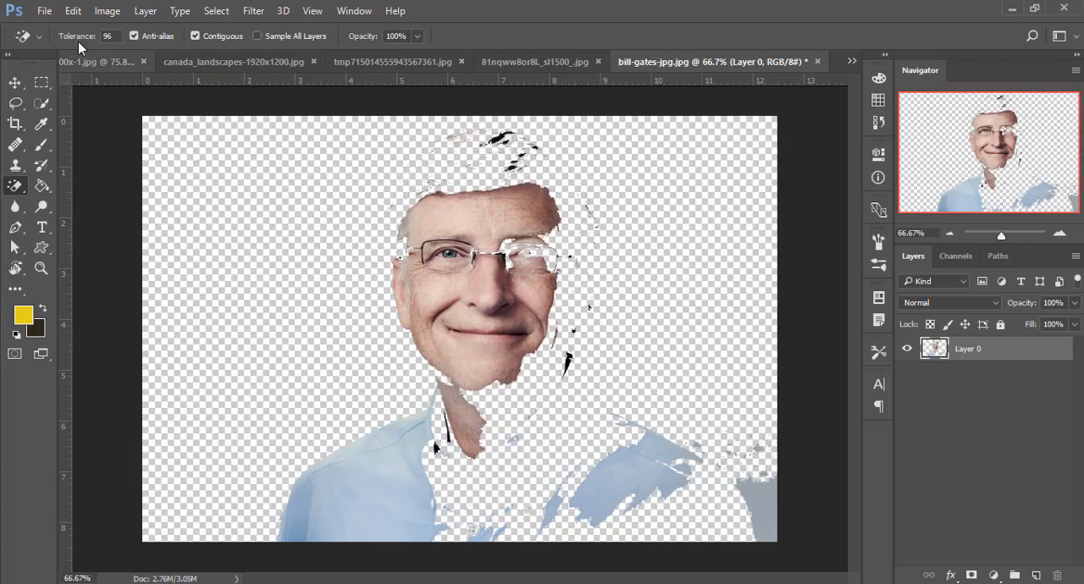
- Set the Magic Eraser's tolerance to 33 and undo the last erasure on the portrait
drag(81, 42, 57, 45)
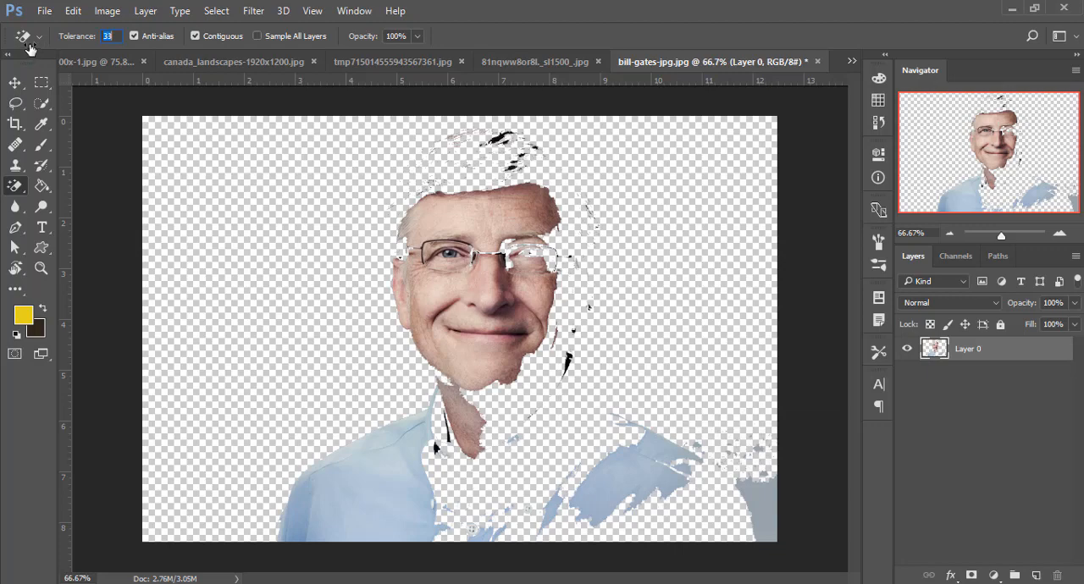
right_click(14, 186)
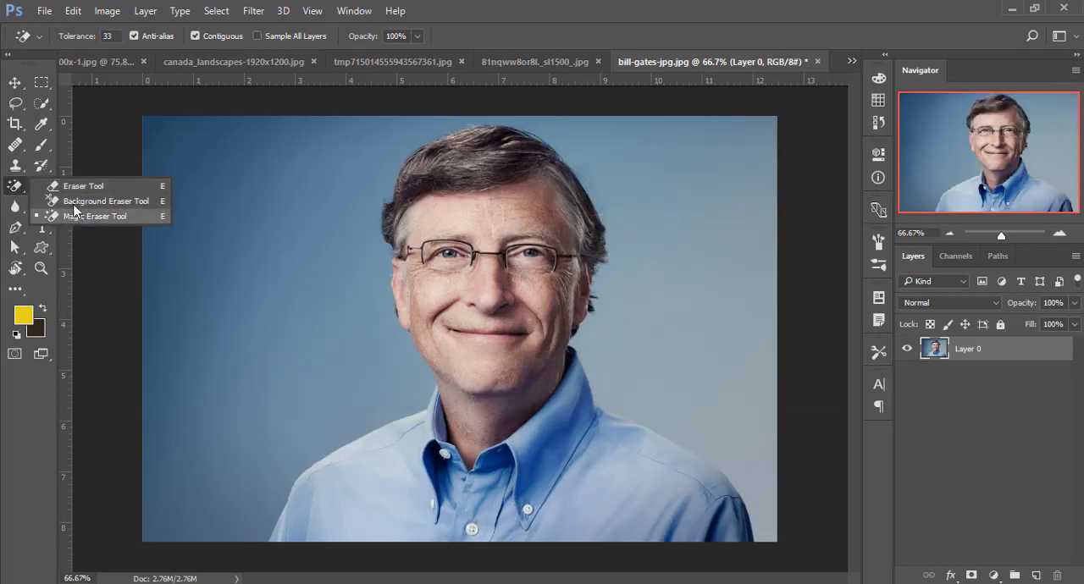
click(17, 192)
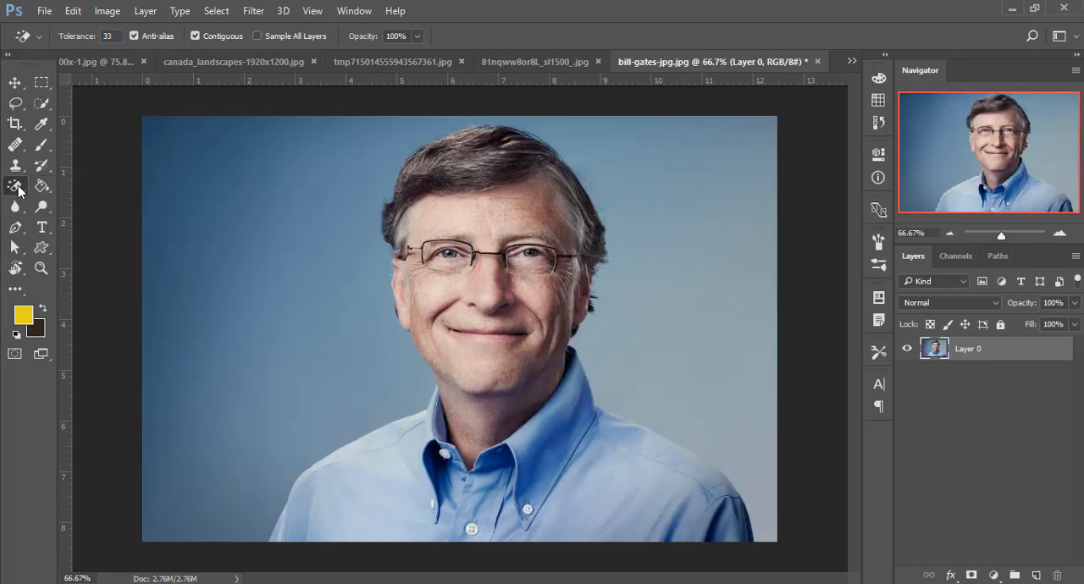